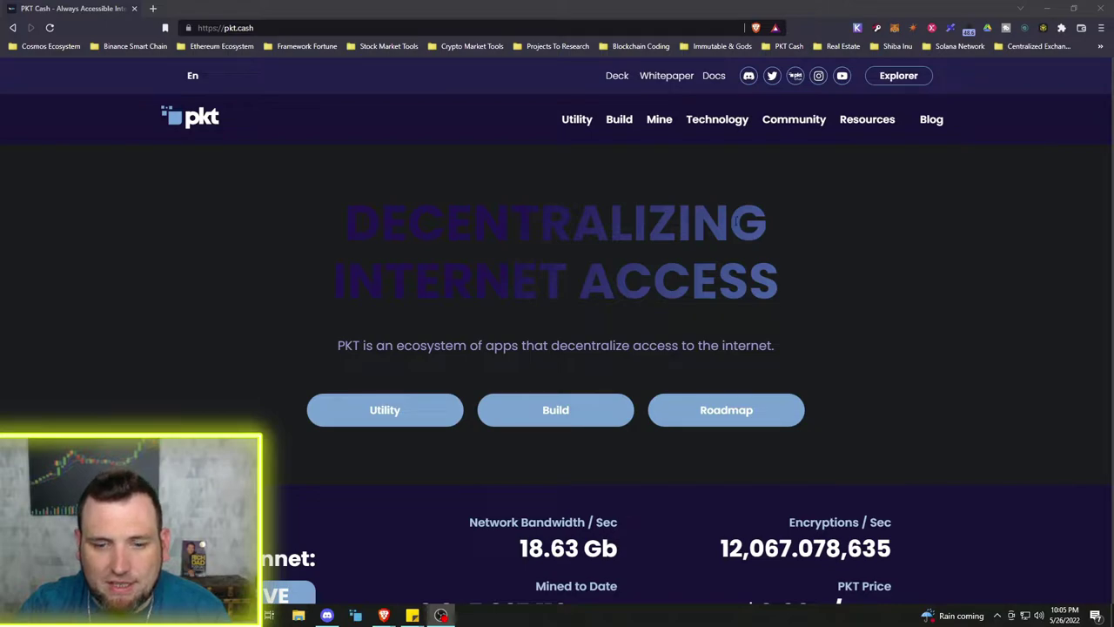
Go to the PKT Cash Setup a Wallet page and scroll to the Electrum PKT storage wallet card.
{"action": "left_click", "coordinate": [666, 121]}
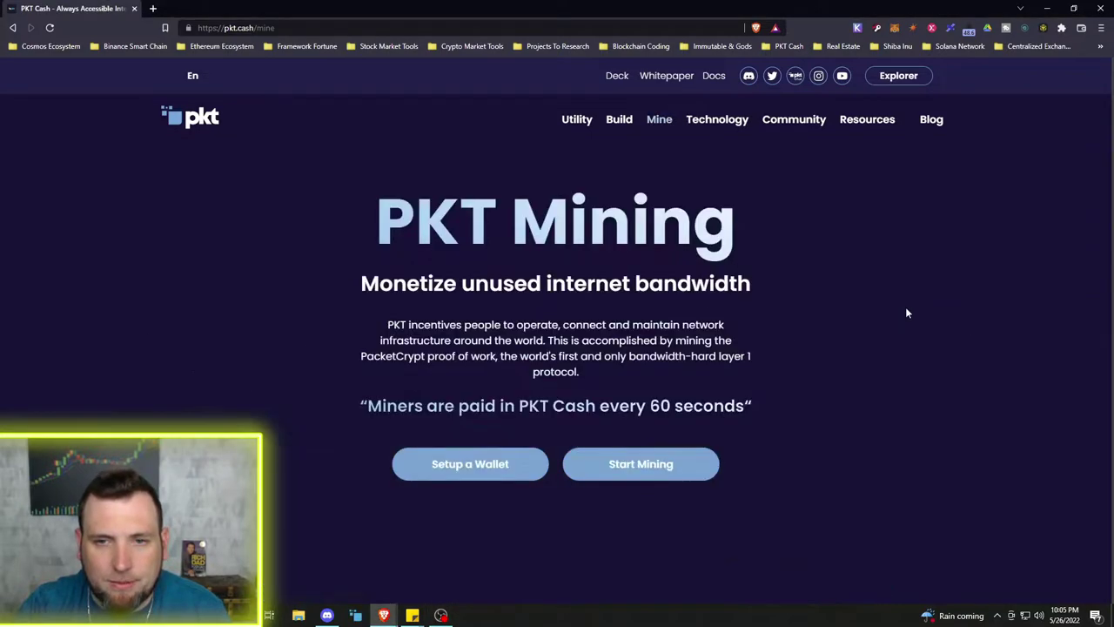
{"action": "scroll", "coordinate": [803, 331], "scroll_direction": "down", "scroll_amount": 2}
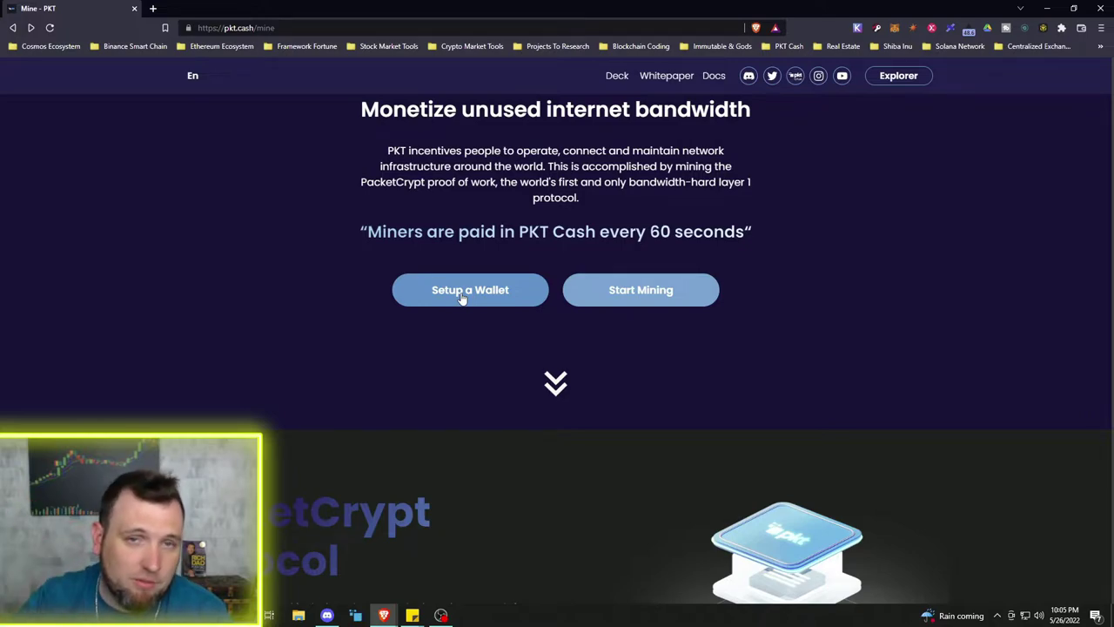
{"action": "left_click", "coordinate": [462, 296]}
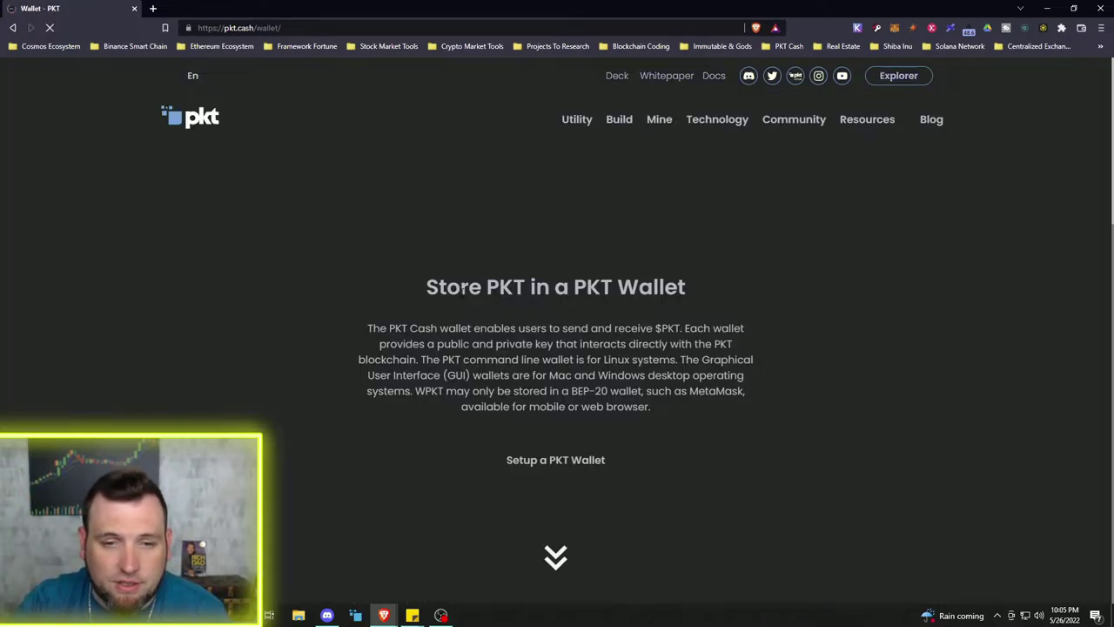
{"action": "scroll", "coordinate": [462, 288], "scroll_direction": "down", "scroll_amount": 10}
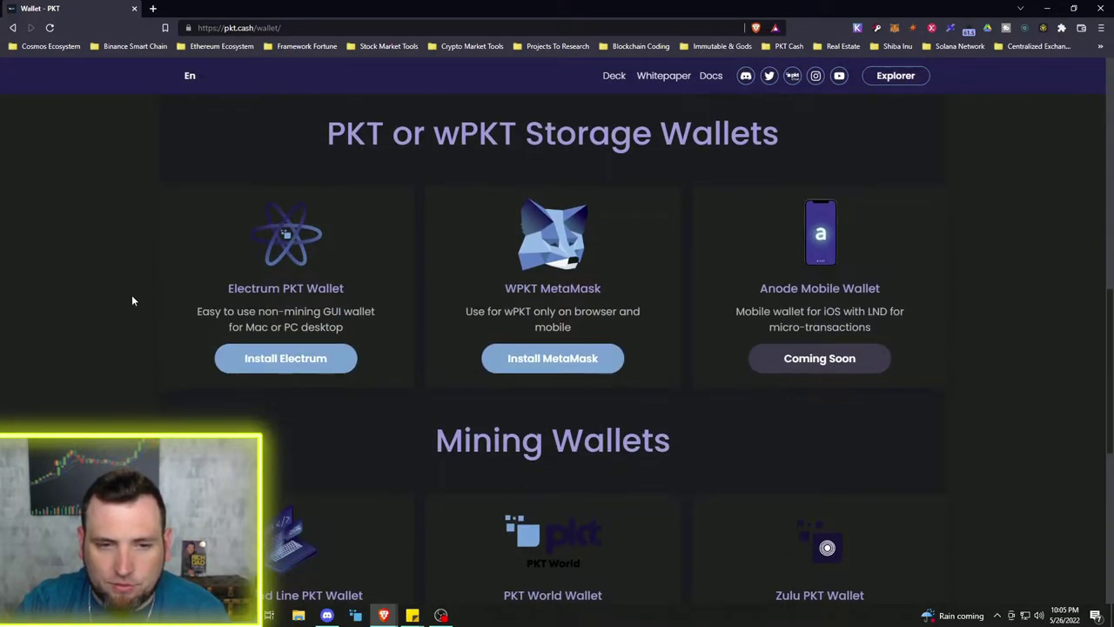
{"action": "scroll", "coordinate": [466, 387], "scroll_direction": "down", "scroll_amount": 2}
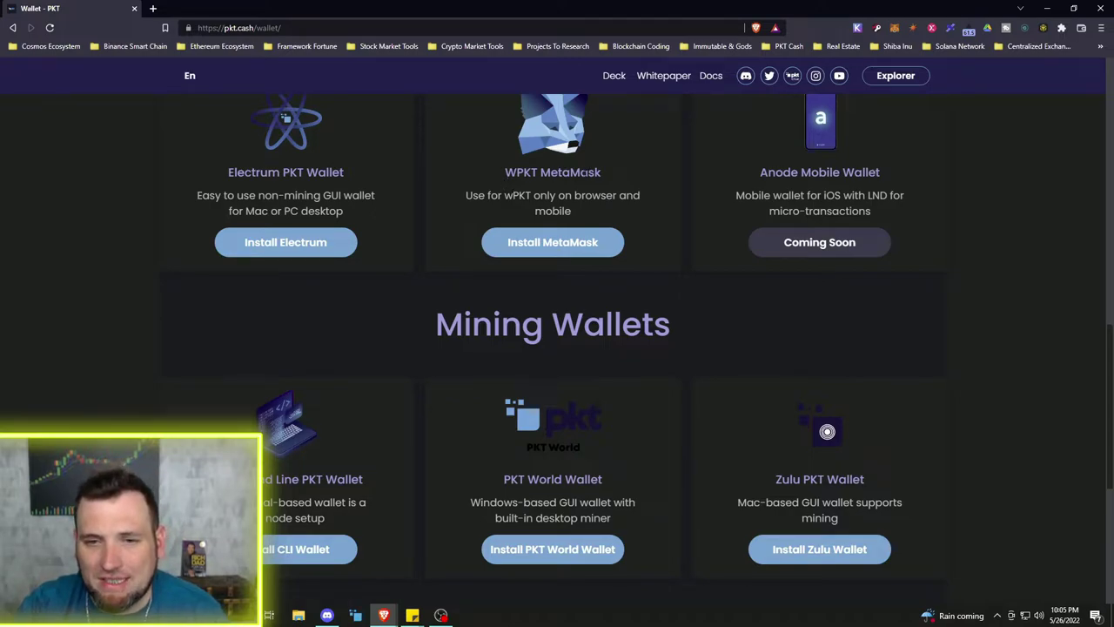
{"action": "scroll", "coordinate": [759, 231], "scroll_direction": "up", "scroll_amount": 1}
{"action": "left_click_drag", "start_coordinate": [759, 231], "coordinate": [893, 244]}
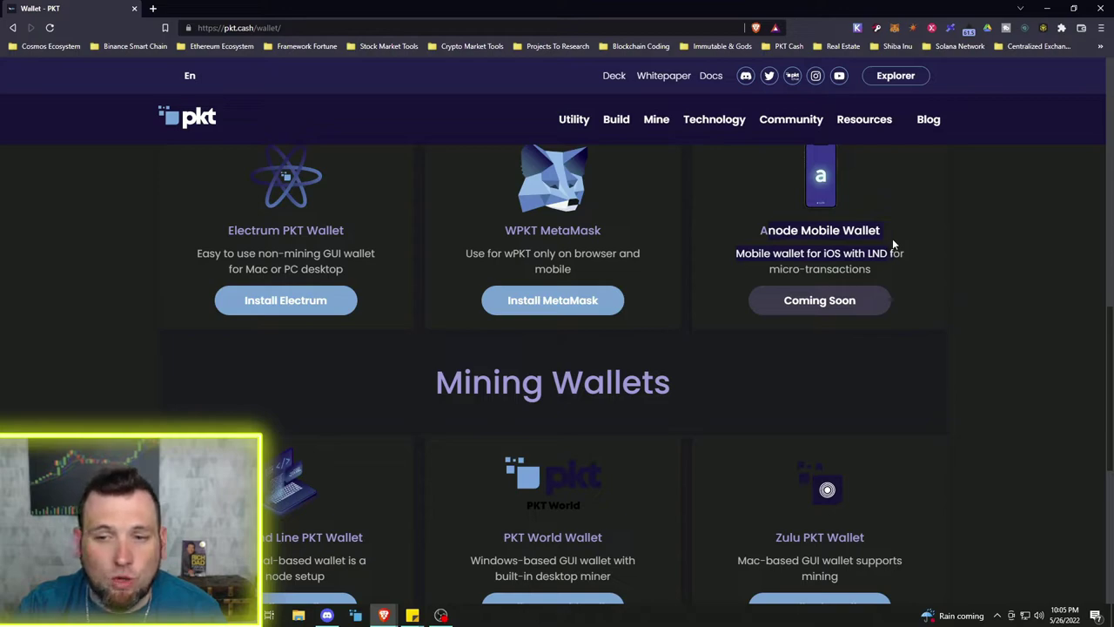
{"action": "left_click", "coordinate": [892, 244]}
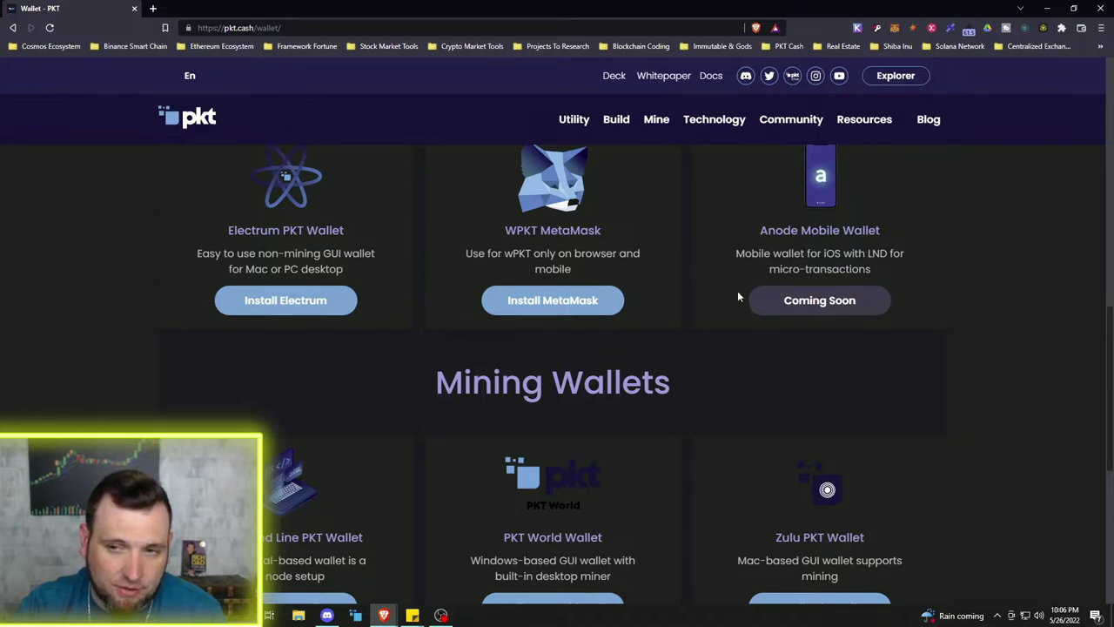
{"action": "scroll", "coordinate": [609, 261], "scroll_direction": "up", "scroll_amount": 1}
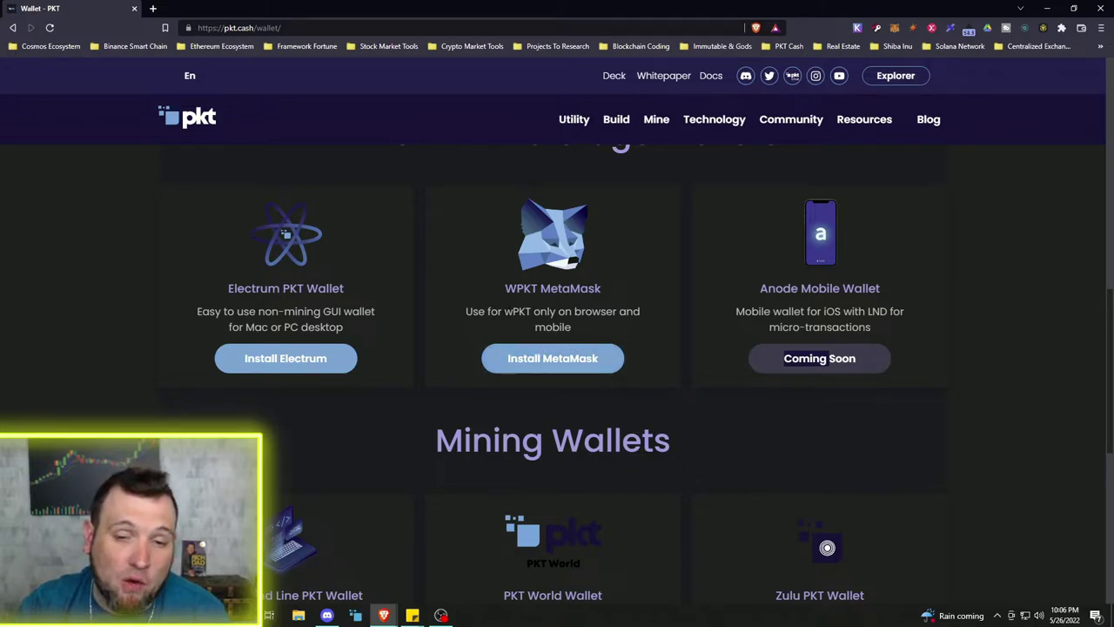
Open the PKT Electrum installation docs and follow their link to the GitHub releases list.
{"action": "left_click", "coordinate": [277, 364]}
{"action": "scroll", "coordinate": [632, 330], "scroll_direction": "down", "scroll_amount": 2}
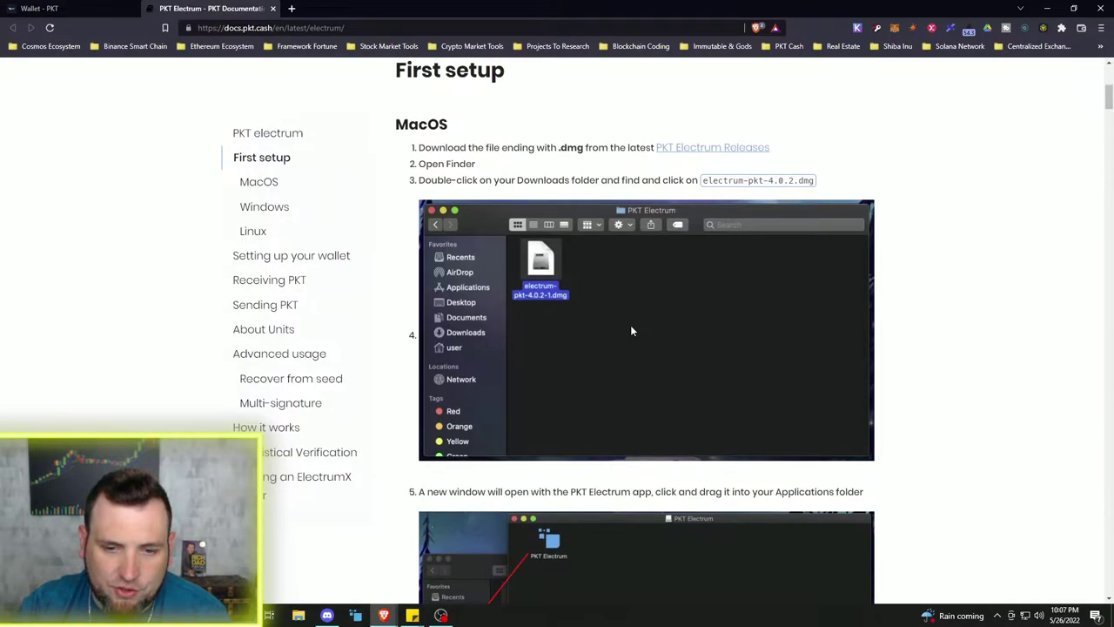
{"action": "scroll", "coordinate": [631, 331], "scroll_direction": "down", "scroll_amount": 8}
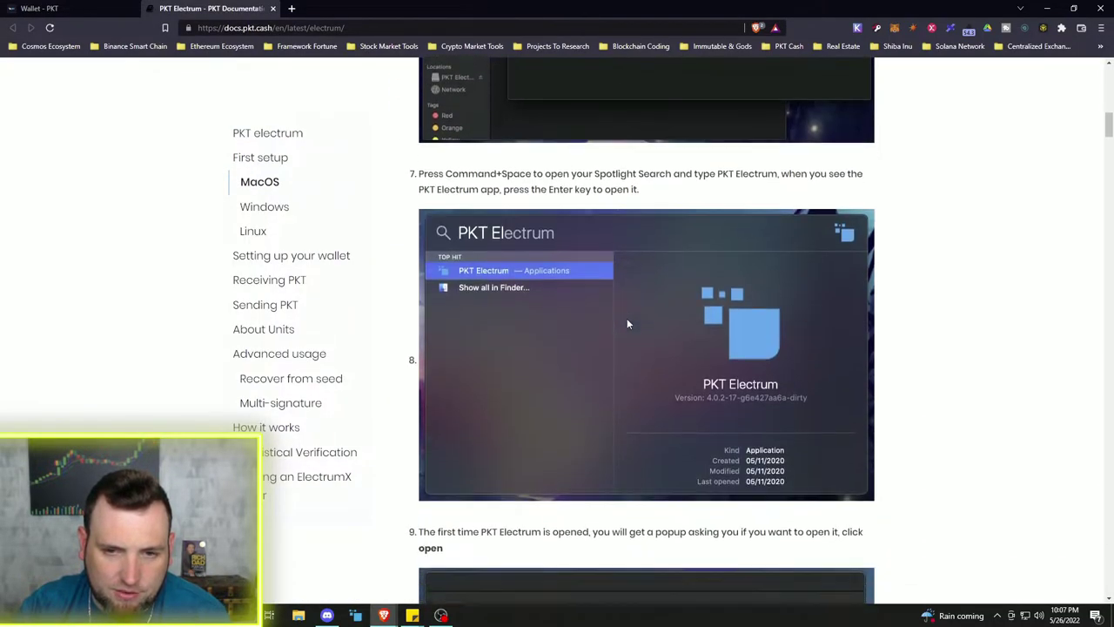
{"action": "scroll", "coordinate": [627, 318], "scroll_direction": "down", "scroll_amount": 7}
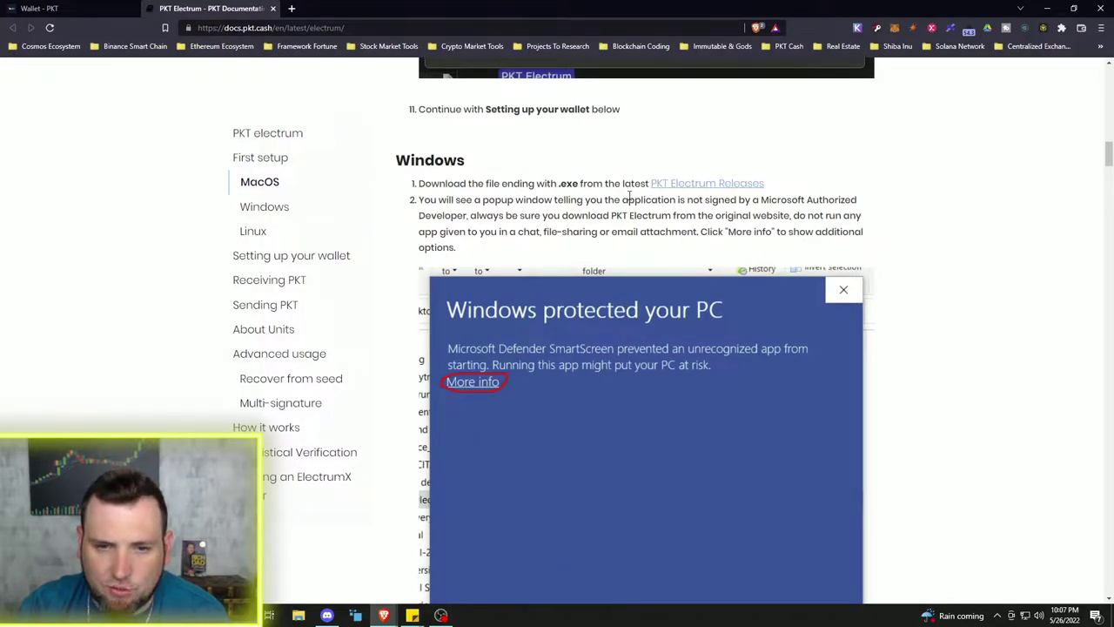
{"action": "left_click", "coordinate": [697, 185]}
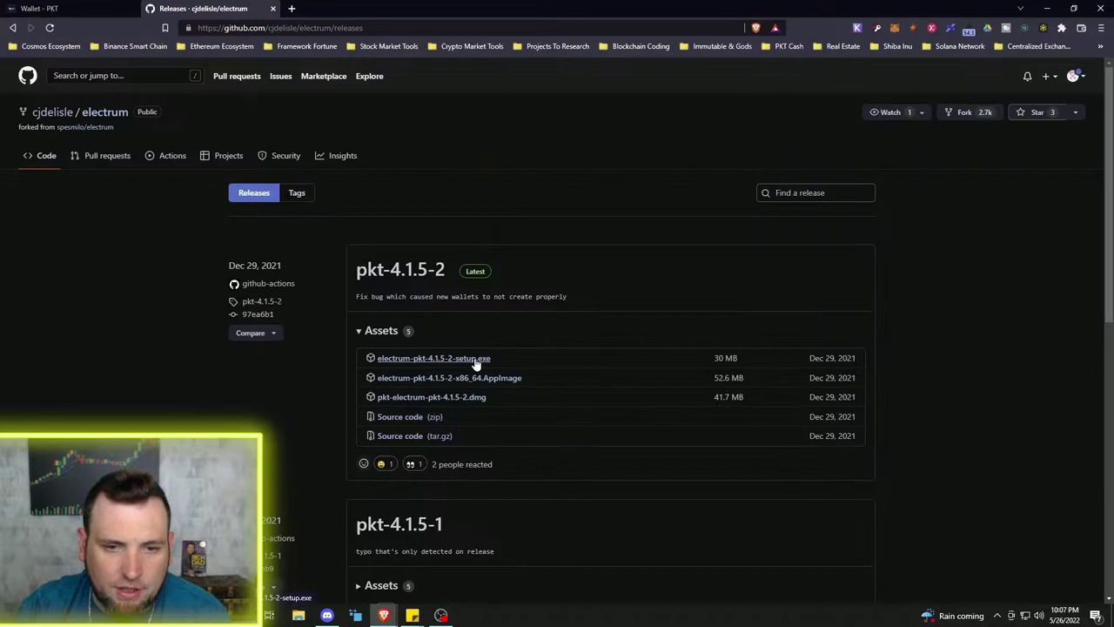
Download electrum-pkt-4.1.5-2-setup.exe from the pkt-4.1.5-2 release into Downloads.
{"action": "left_click", "coordinate": [476, 364]}
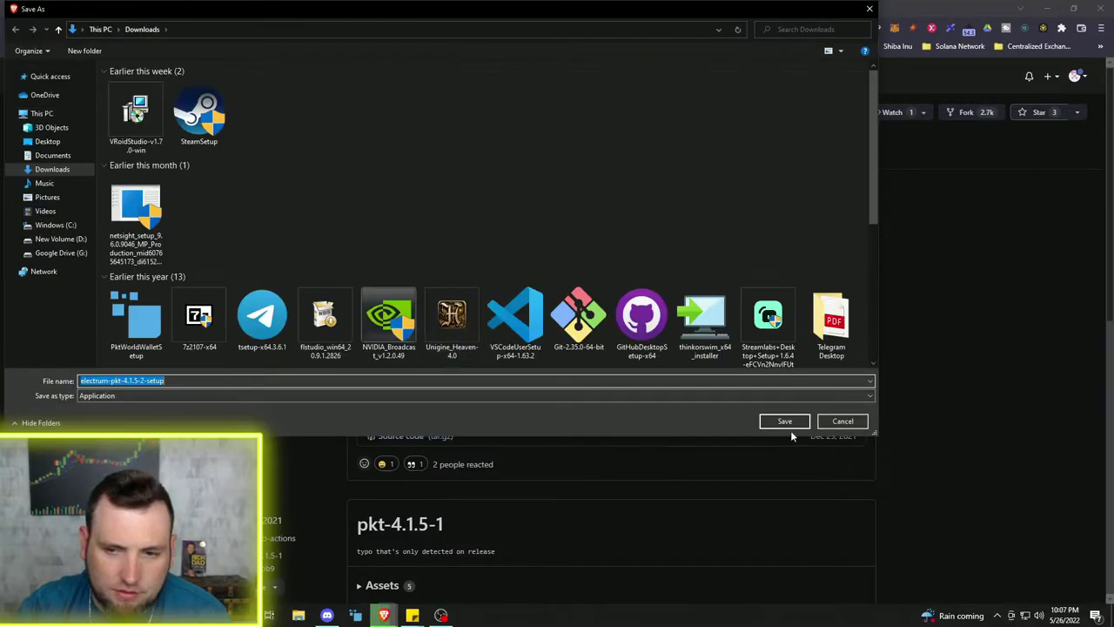
{"action": "left_click", "coordinate": [786, 422]}
{"action": "key", "text": "alt+Left"}
{"action": "scroll", "coordinate": [604, 368], "scroll_direction": "down", "scroll_amount": 1}
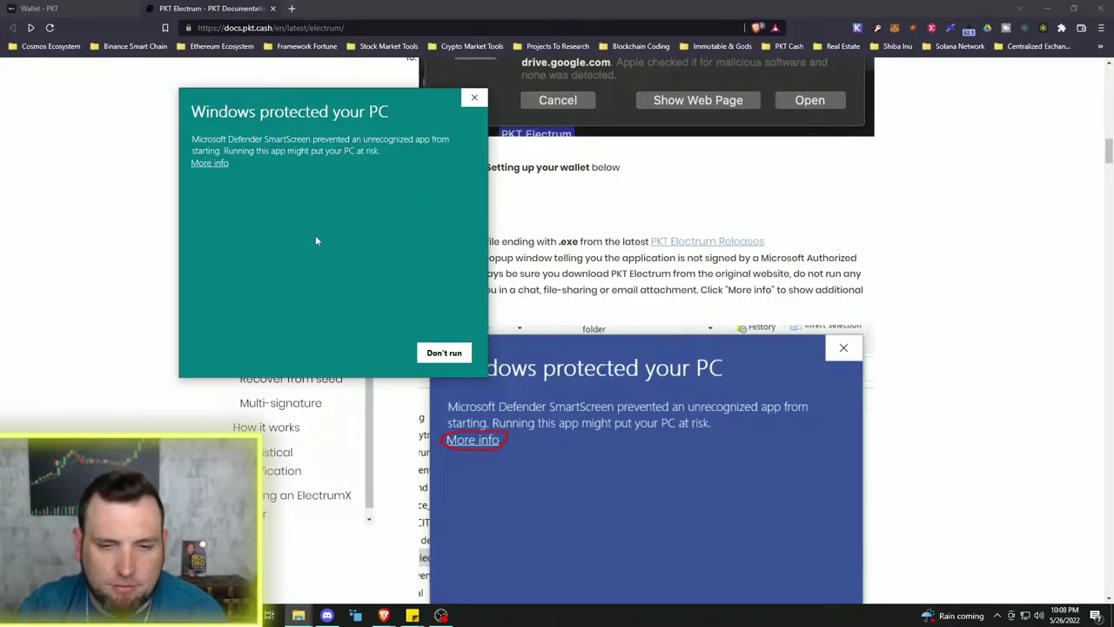
Run the installer past SmartScreen, finish installing Electrum, and uncover its new desktop shortcut.
{"action": "left_click", "coordinate": [209, 164]}
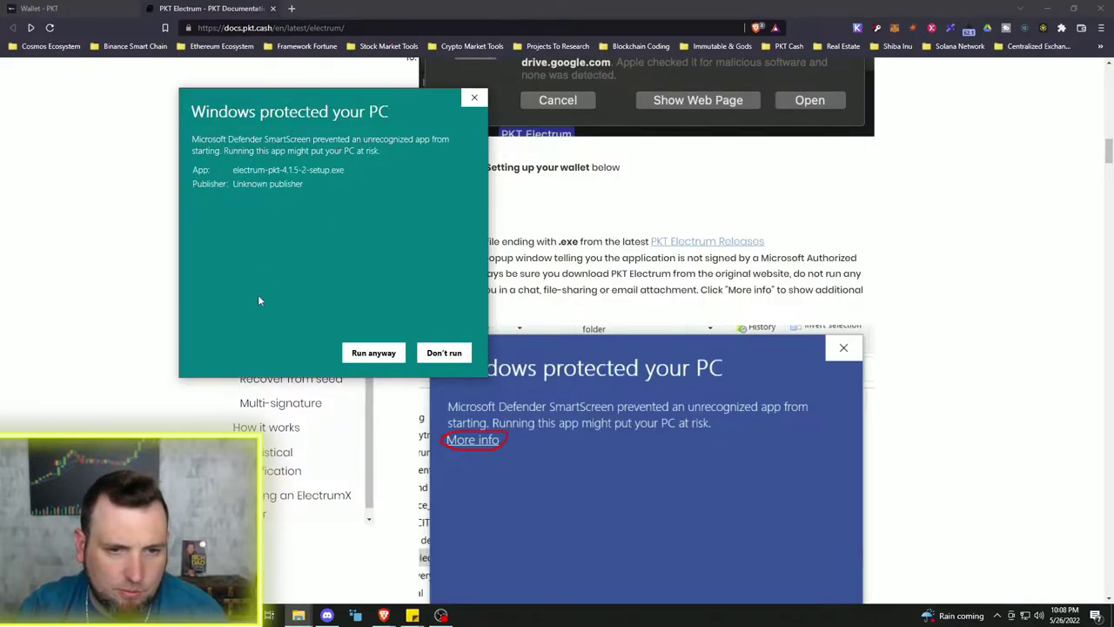
{"action": "left_click", "coordinate": [374, 354]}
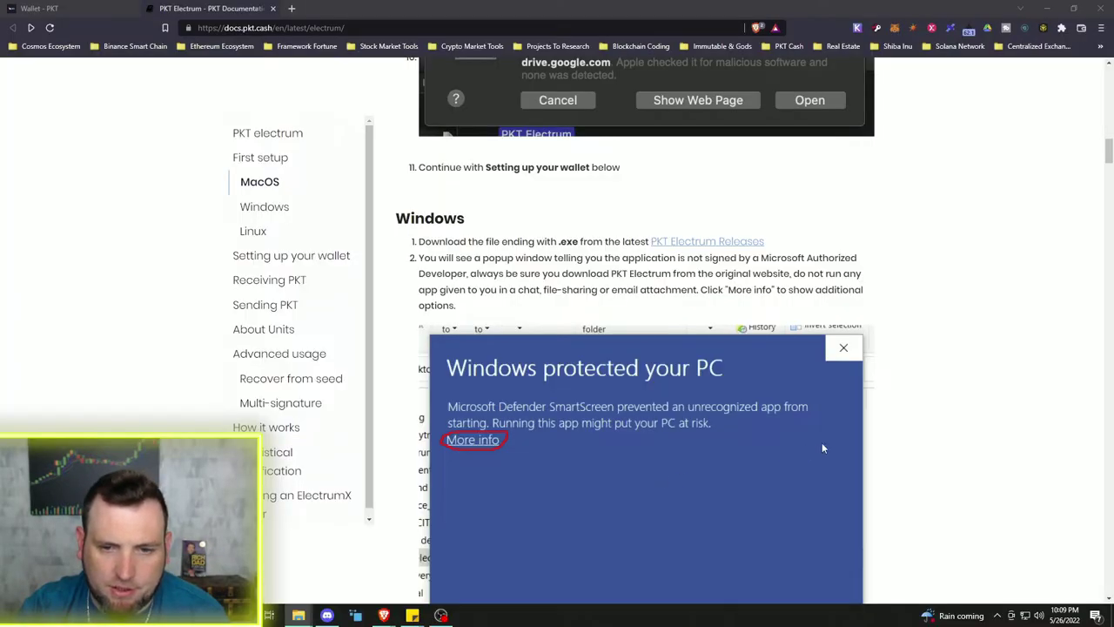
{"action": "left_click", "coordinate": [659, 331]}
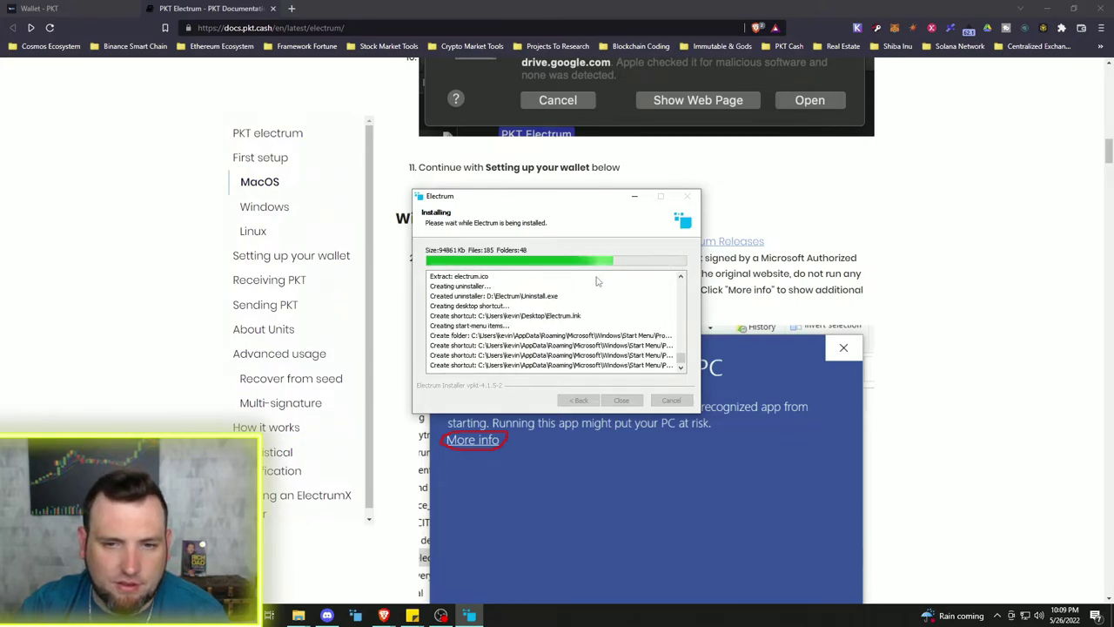
{"action": "left_click", "coordinate": [621, 402]}
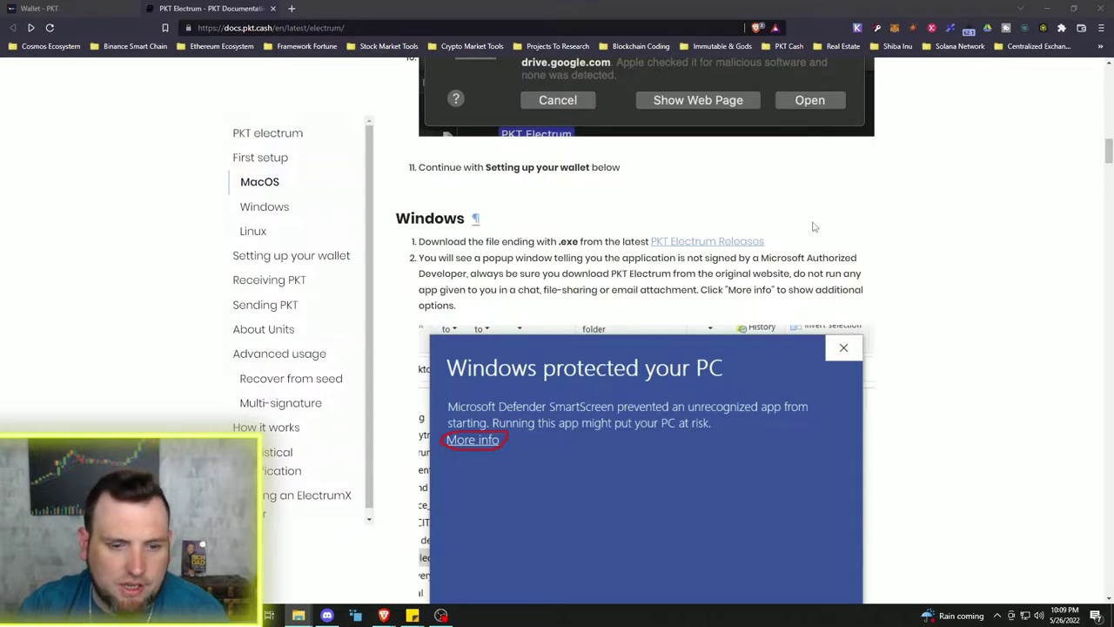
{"action": "left_click_drag", "start_coordinate": [931, 6], "coordinate": [932, 526]}
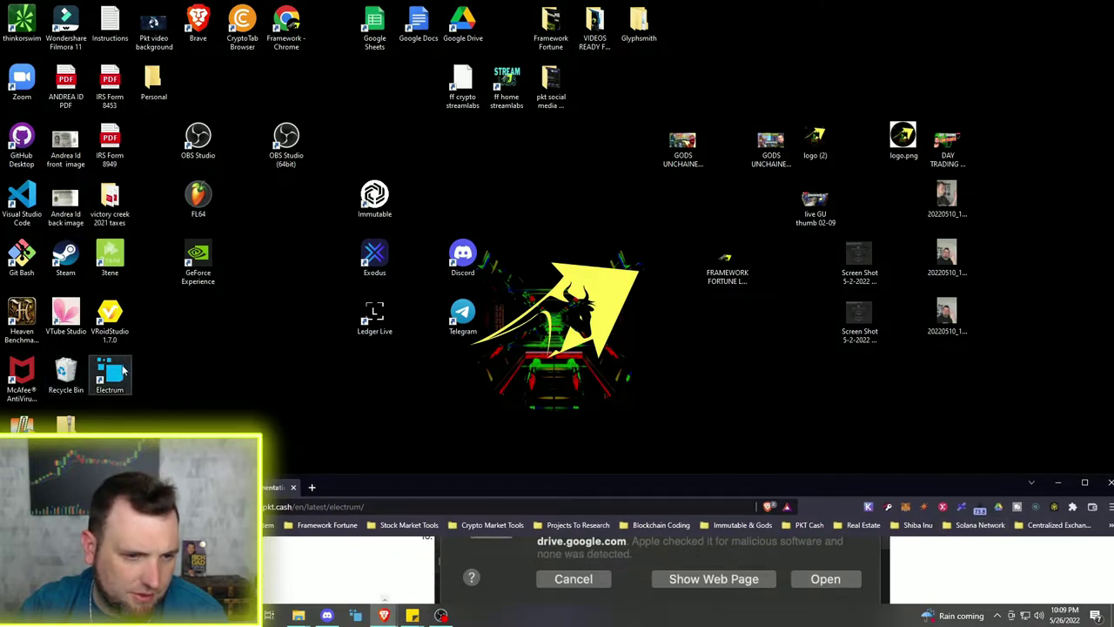
Launch Electrum, keep Auto connect and the default_wallet name, reaching the wallet-type choice.
{"action": "left_click", "coordinate": [114, 372]}
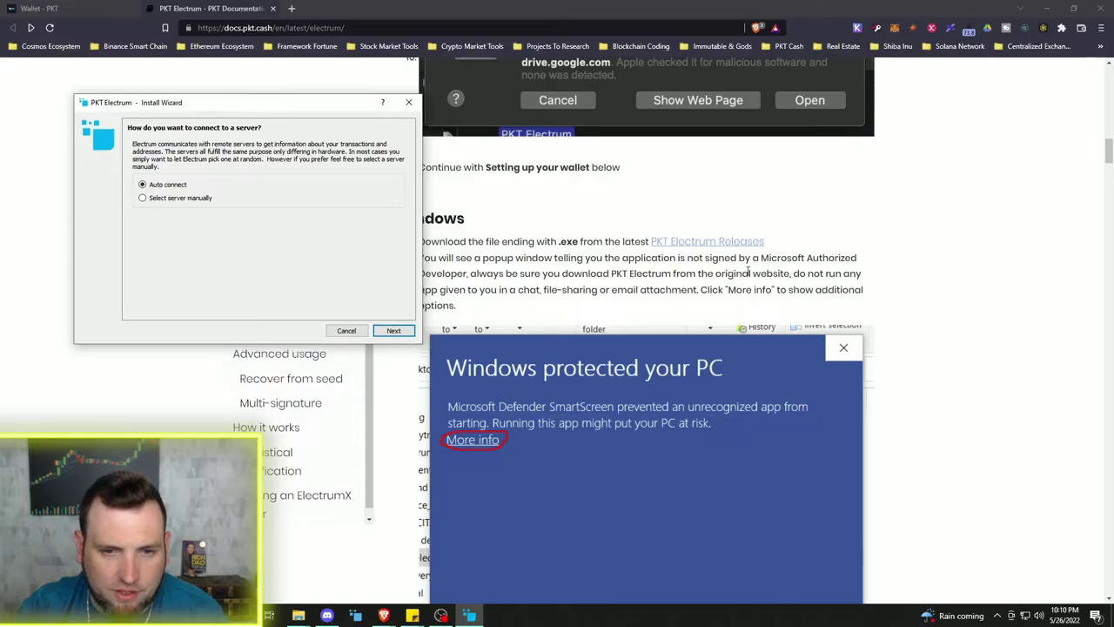
{"action": "scroll", "coordinate": [742, 282], "scroll_direction": "down", "scroll_amount": 10}
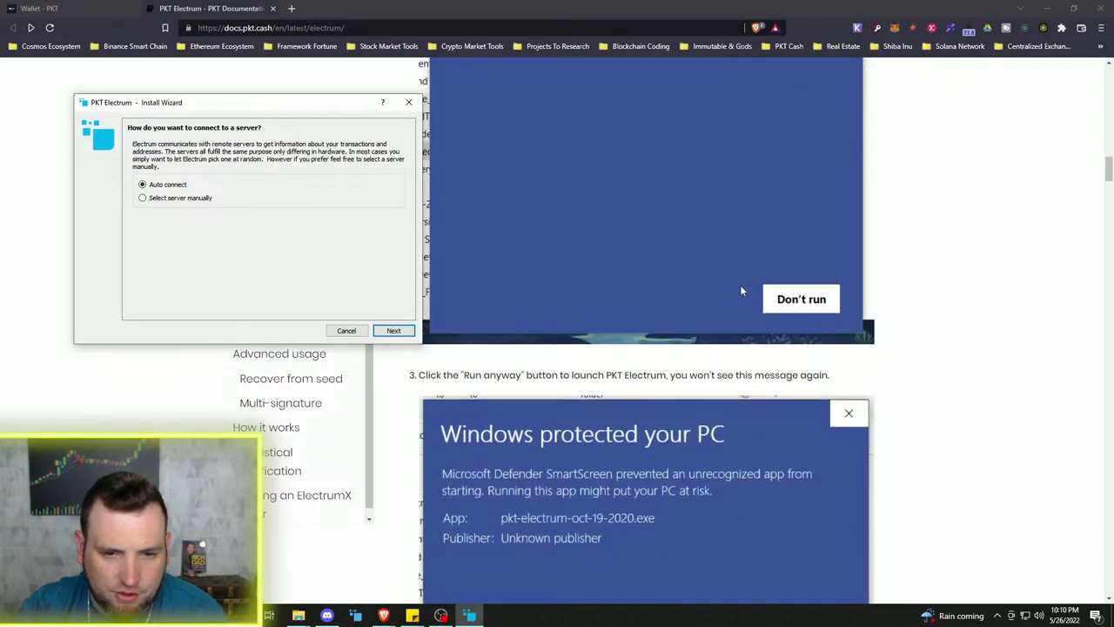
{"action": "scroll", "coordinate": [739, 293], "scroll_direction": "down", "scroll_amount": 8}
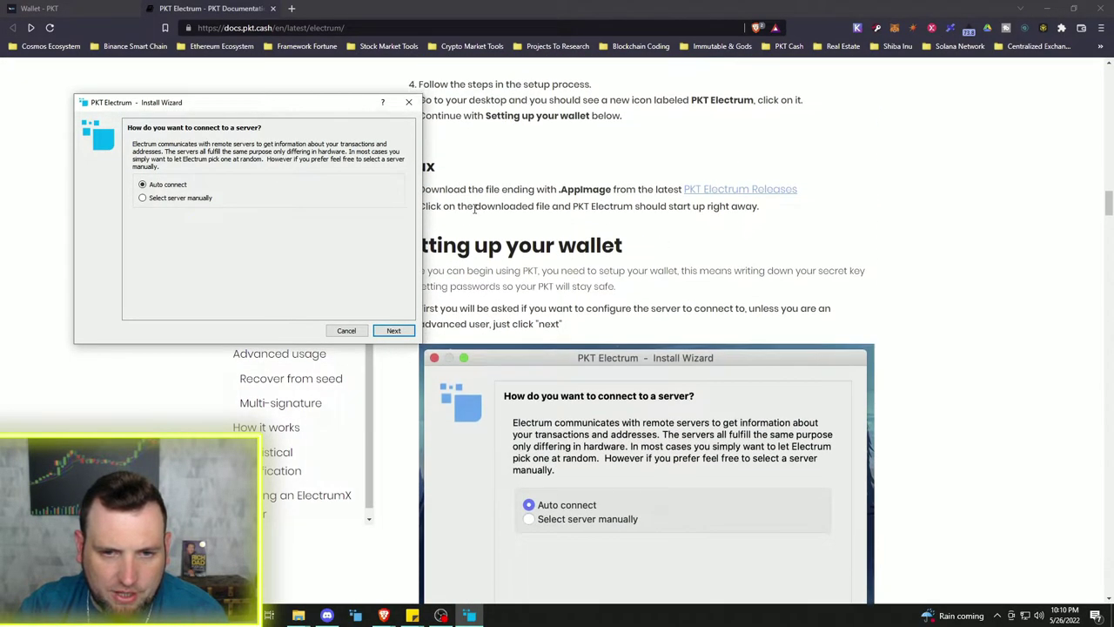
{"action": "scroll", "coordinate": [509, 225], "scroll_direction": "down", "scroll_amount": 2}
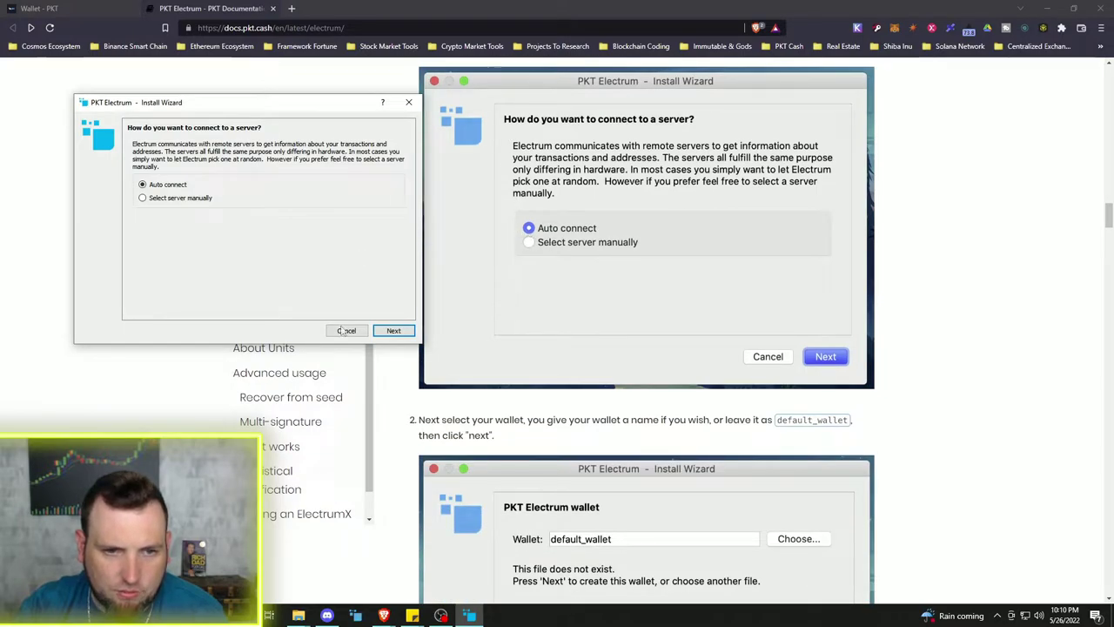
{"action": "left_click", "coordinate": [394, 330]}
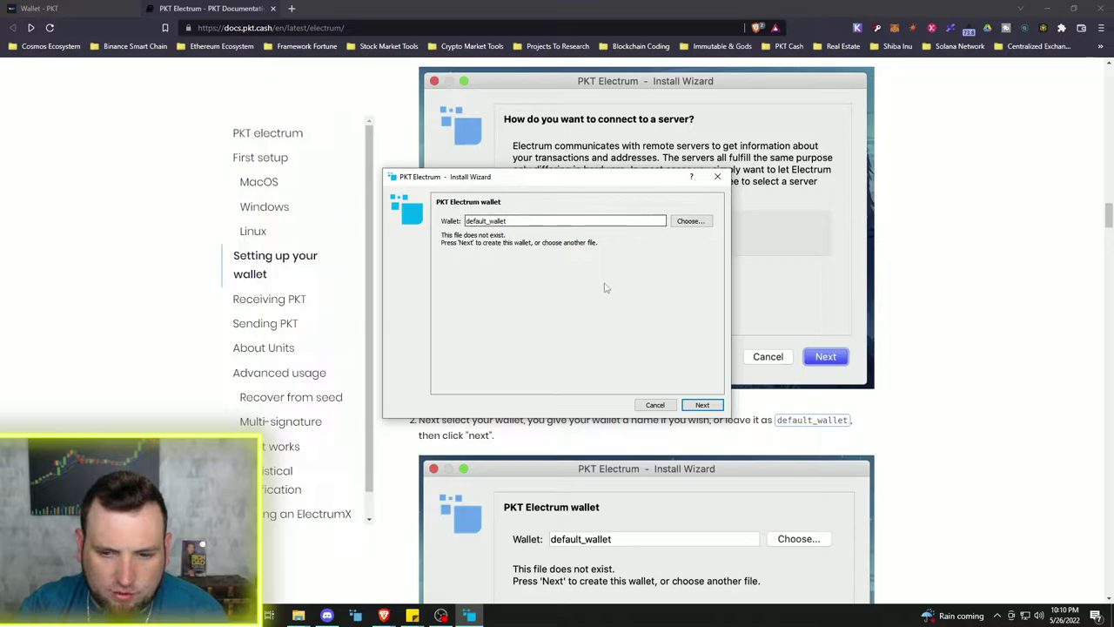
{"action": "scroll", "coordinate": [661, 483], "scroll_direction": "down", "scroll_amount": 3}
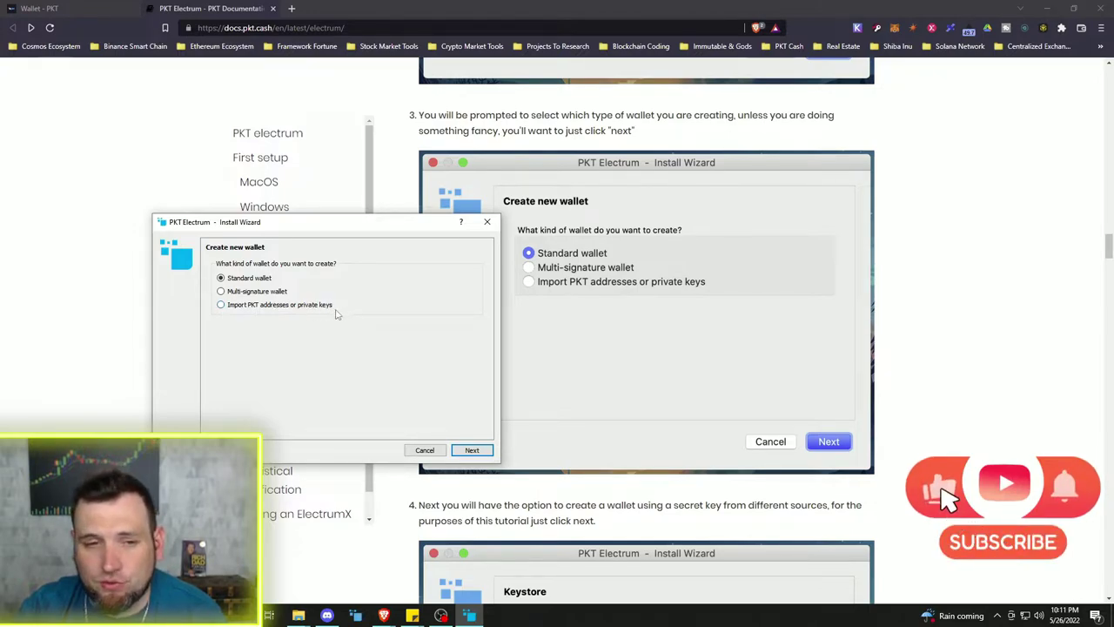
Create a Standard default_wallet from a new seed and protect it with a password.
{"action": "left_click", "coordinate": [472, 449]}
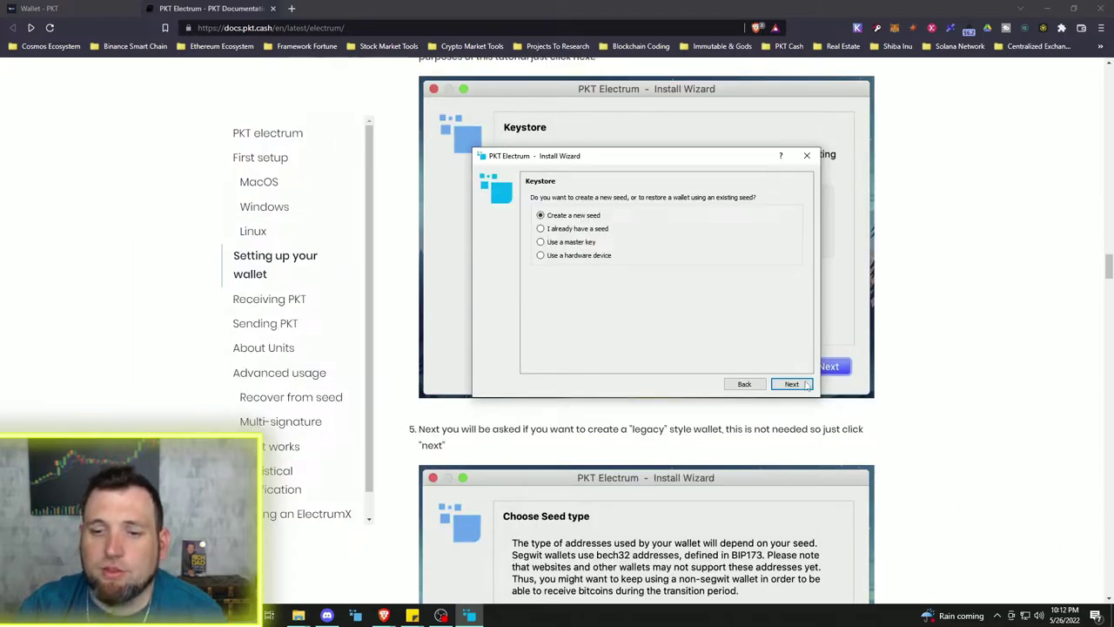
{"action": "left_click_drag", "start_coordinate": [607, 172], "coordinate": [1113, 174]}
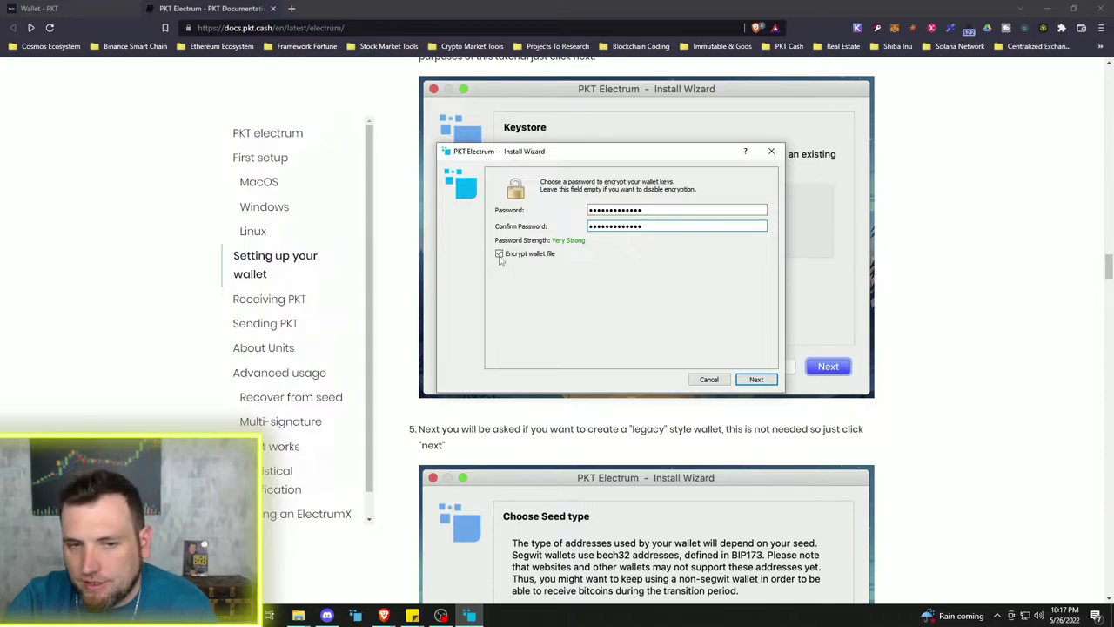
{"action": "left_click", "coordinate": [763, 383]}
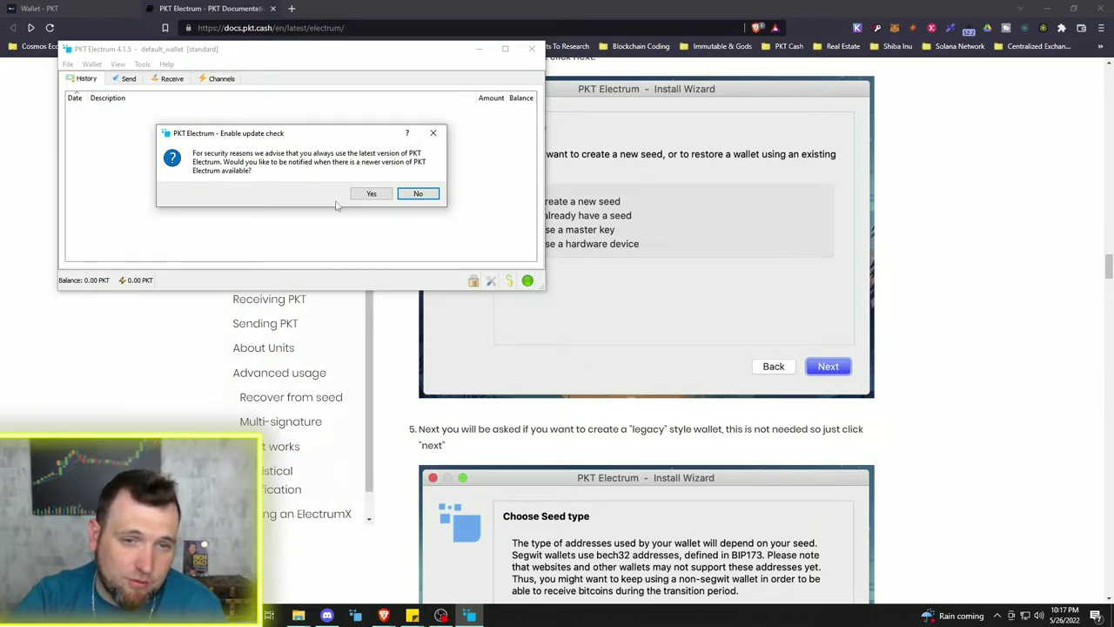
Answer the update-check prompt and move the wallet window beside the docs.
{"action": "left_click", "coordinate": [371, 193]}
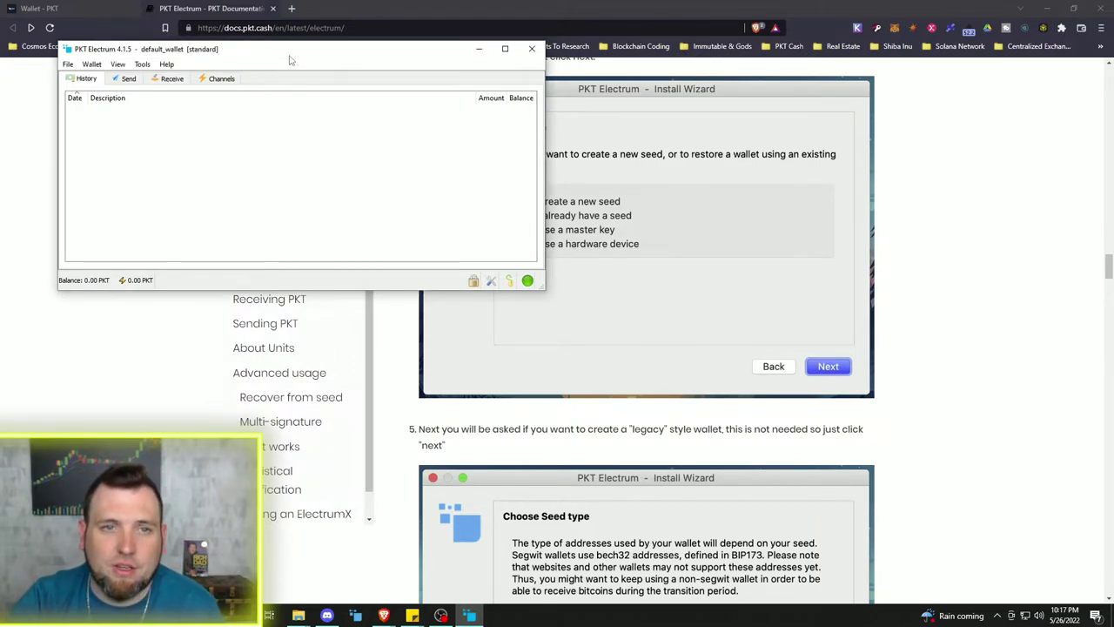
{"action": "left_click_drag", "start_coordinate": [291, 60], "coordinate": [592, 116]}
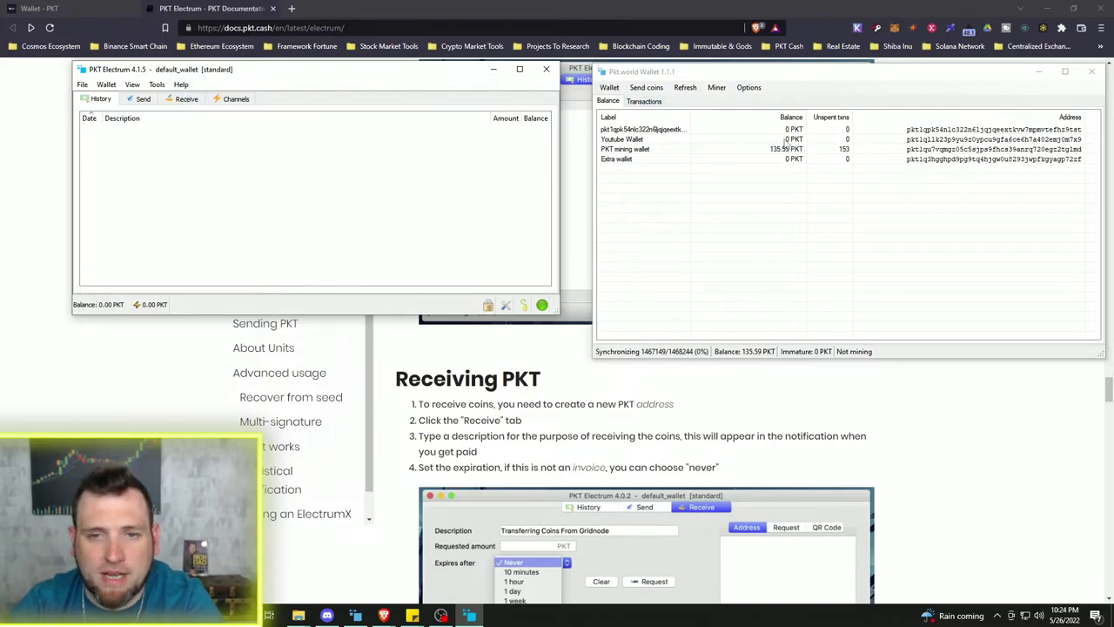
Start a receive request described 'from mining world wallet' that never expires.
{"action": "left_click", "coordinate": [183, 101]}
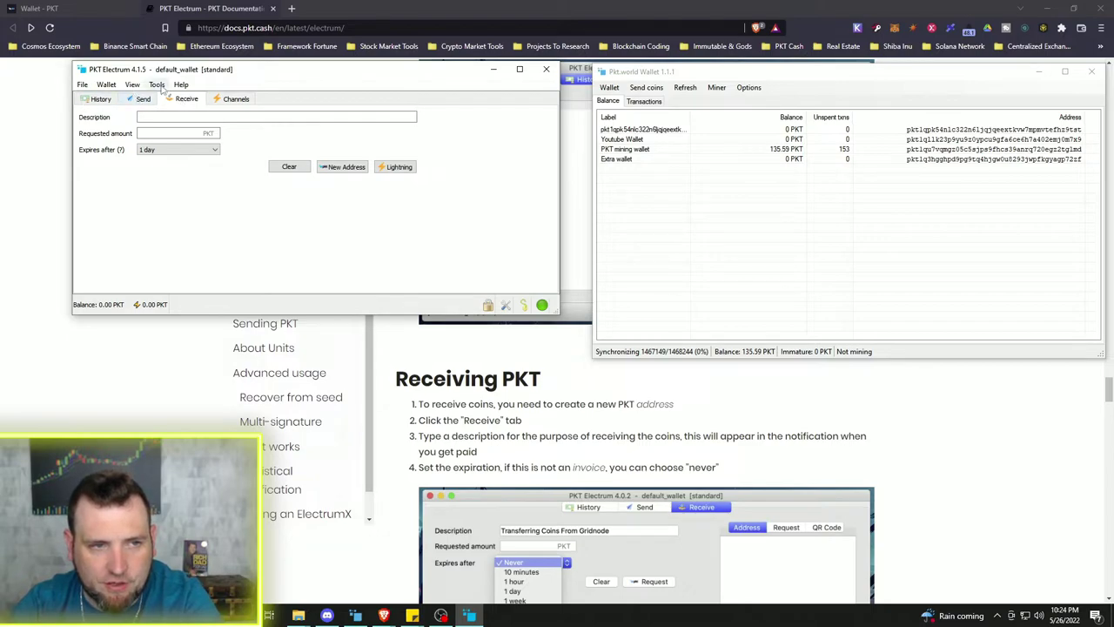
{"action": "left_click", "coordinate": [191, 115]}
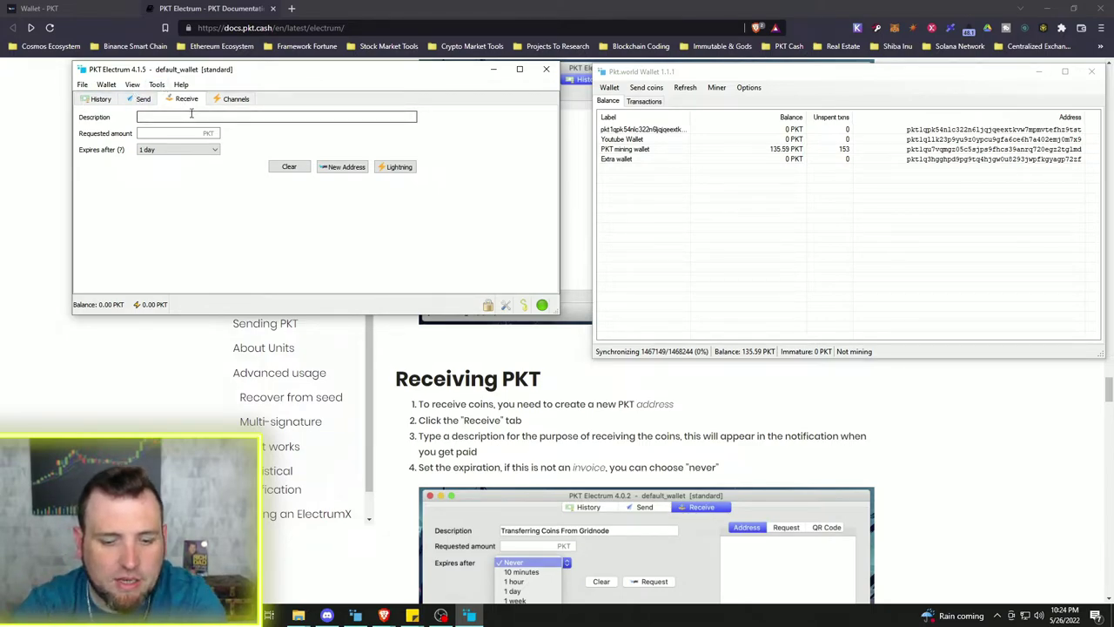
{"action": "type", "text": "from minin"}
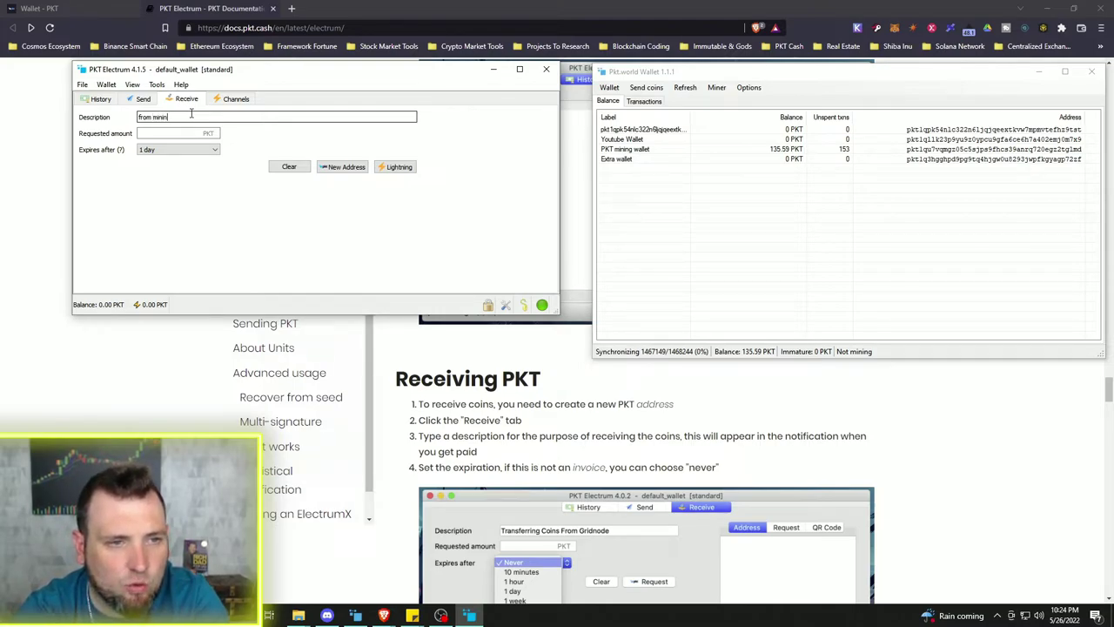
{"action": "type", "text": "g world w"}
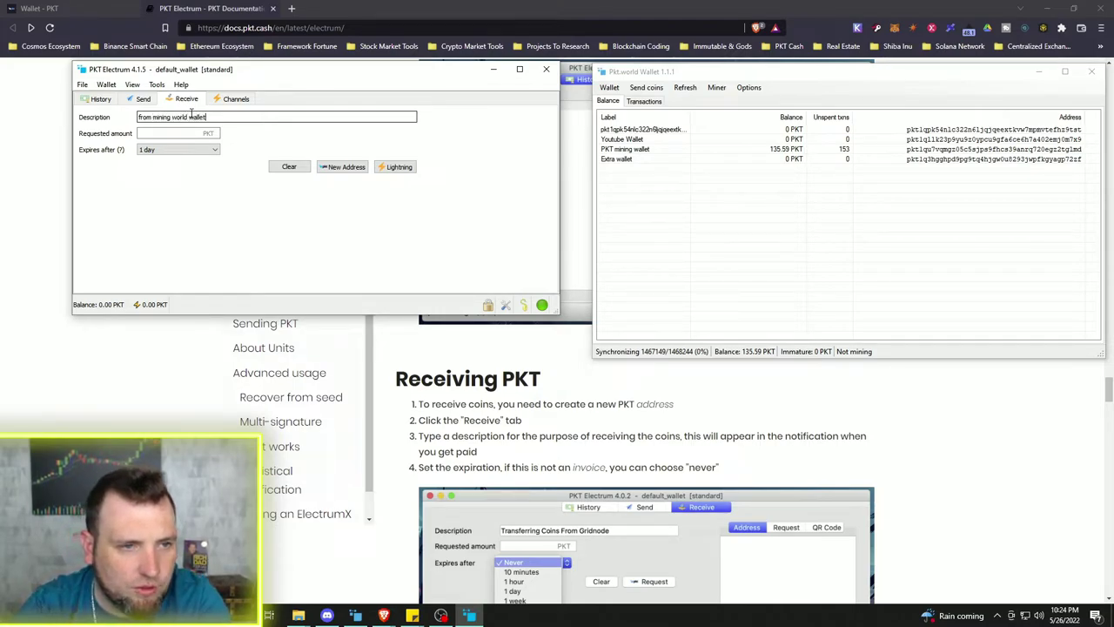
{"action": "type", "text": "allet"}
{"action": "left_click", "coordinate": [205, 153]}
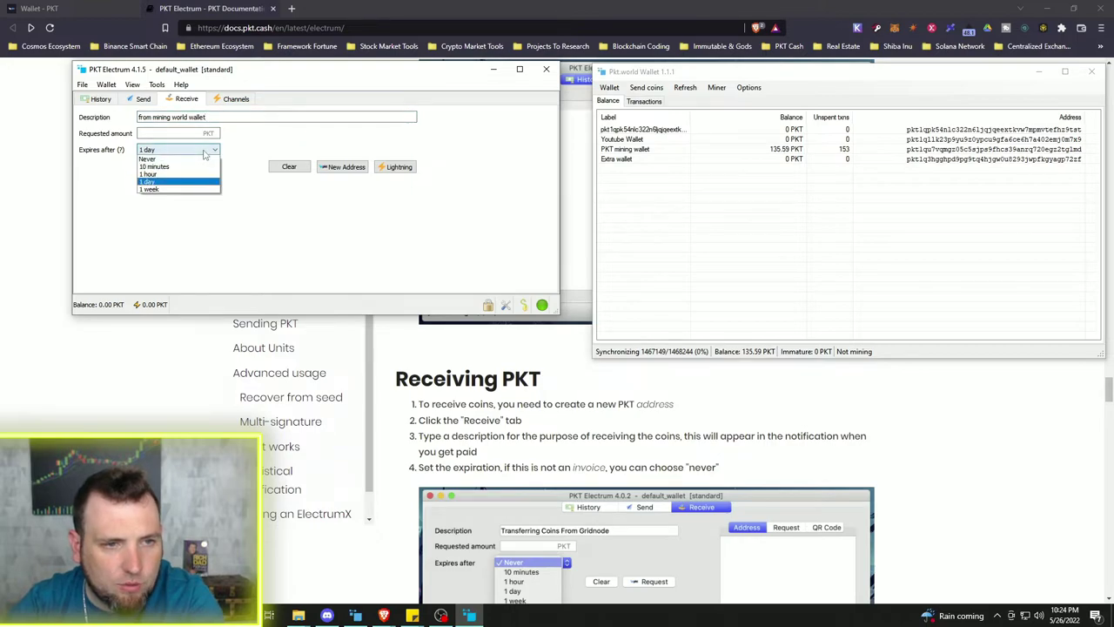
{"action": "left_click", "coordinate": [150, 159]}
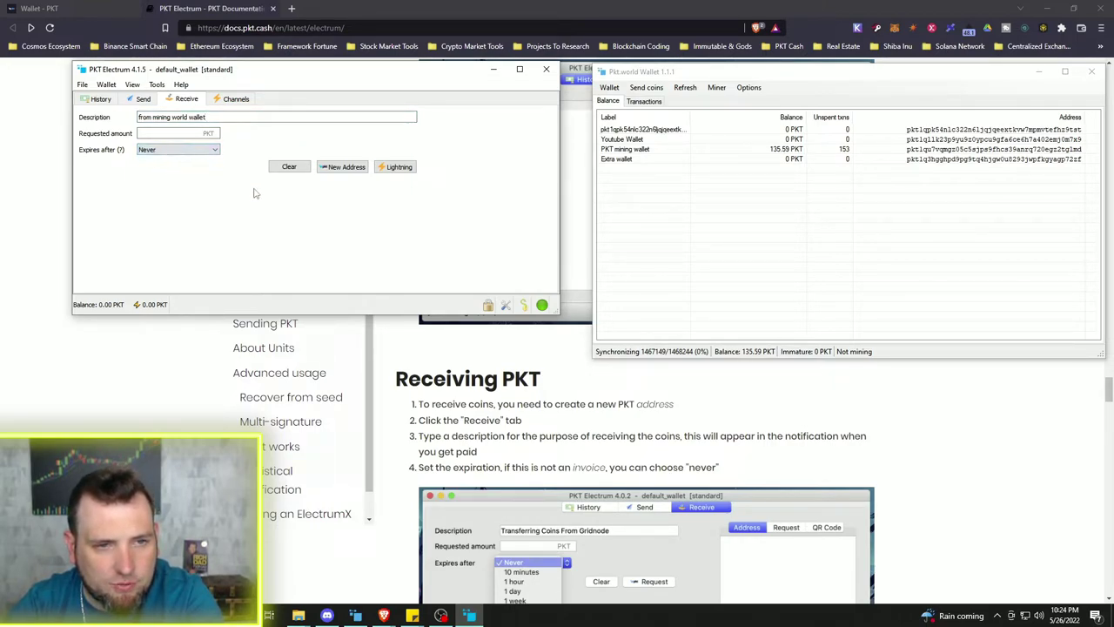
Generate the request's new receiving address and copy it to the clipboard.
{"action": "left_click", "coordinate": [353, 171]}
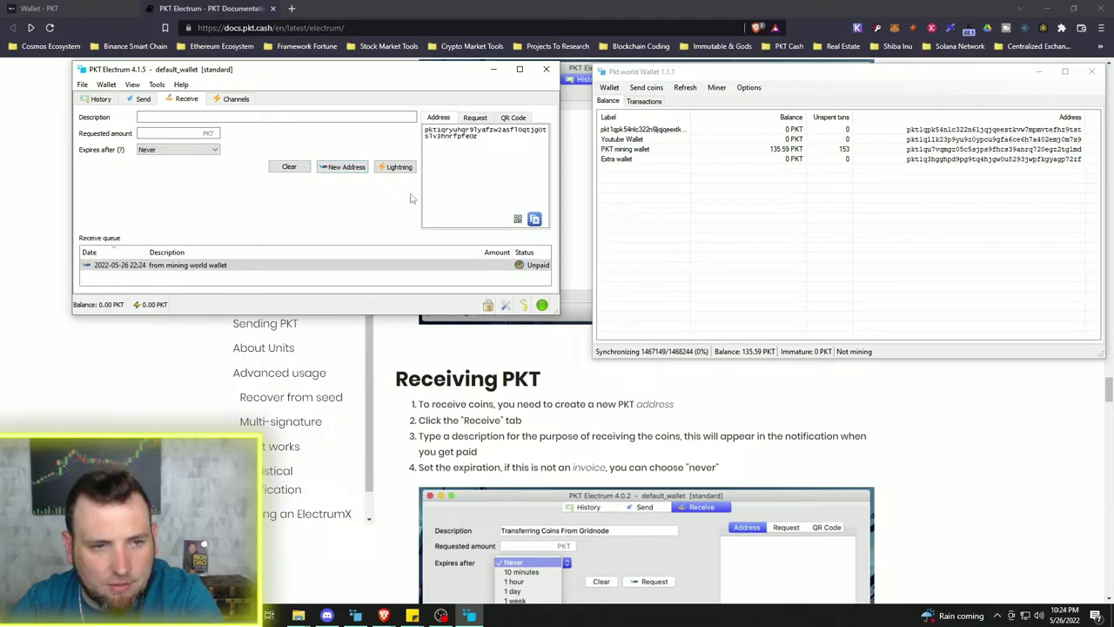
{"action": "left_click_drag", "start_coordinate": [434, 130], "coordinate": [418, 127]}
{"action": "left_click_drag", "start_coordinate": [491, 144], "coordinate": [432, 136]}
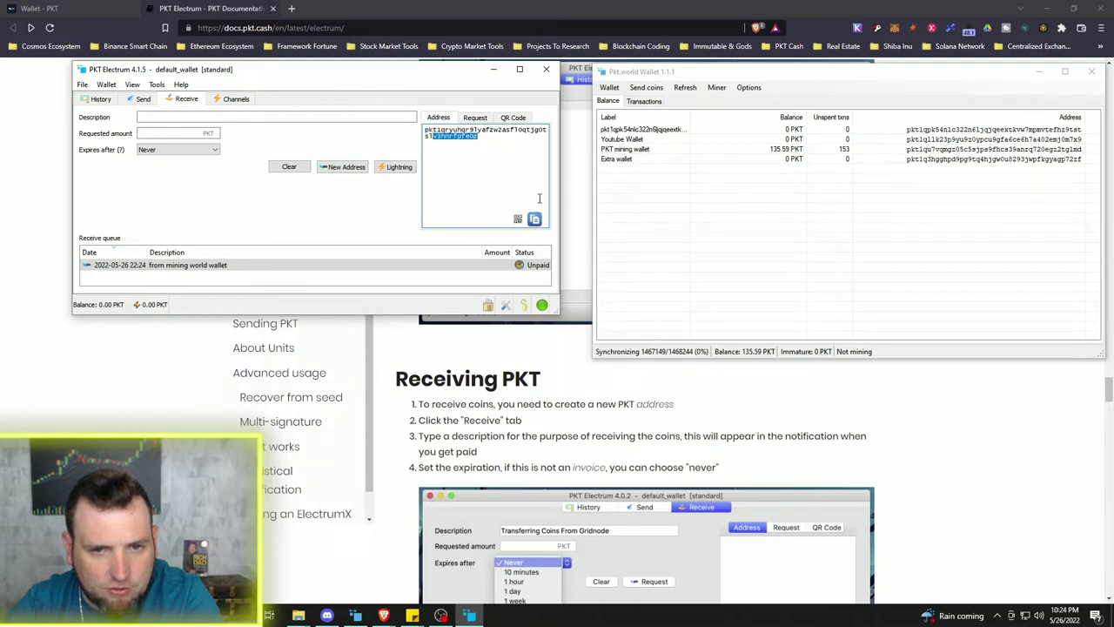
{"action": "left_click", "coordinate": [534, 219]}
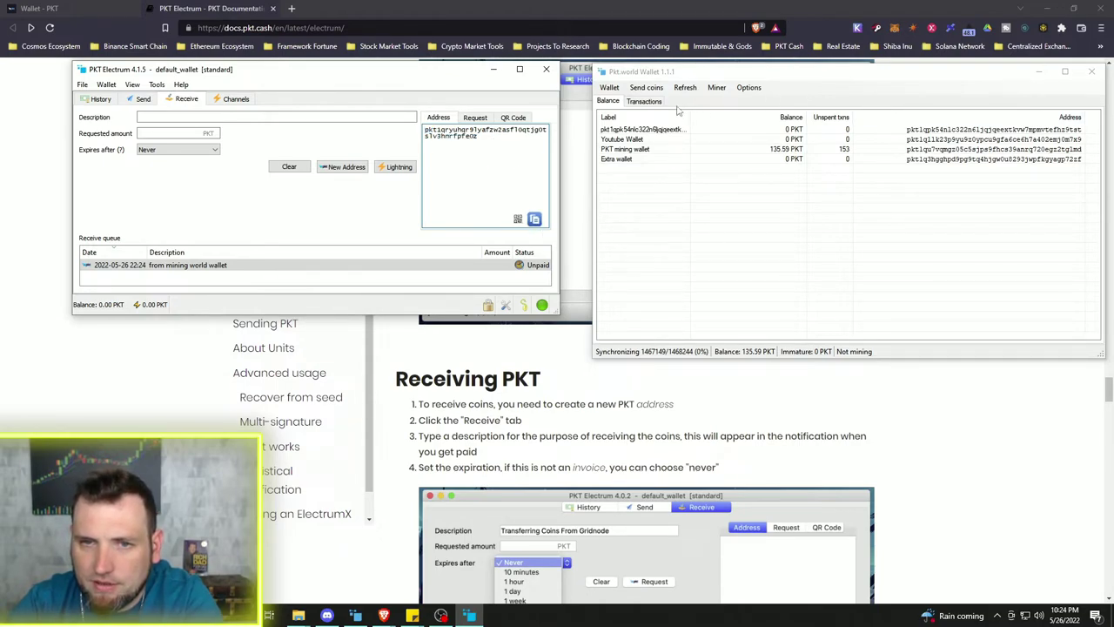
In PKT World's send form, paste the Electrum address as recipient and set the amount to 20.
{"action": "left_click", "coordinate": [646, 87]}
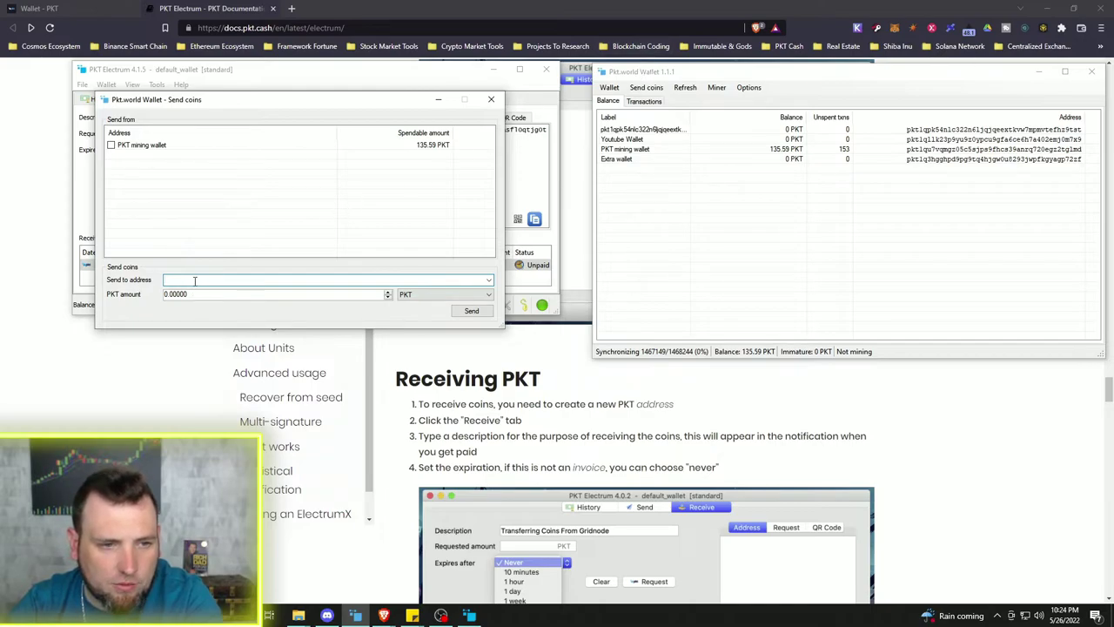
{"action": "right_click", "coordinate": [195, 280]}
{"action": "left_click", "coordinate": [229, 335]}
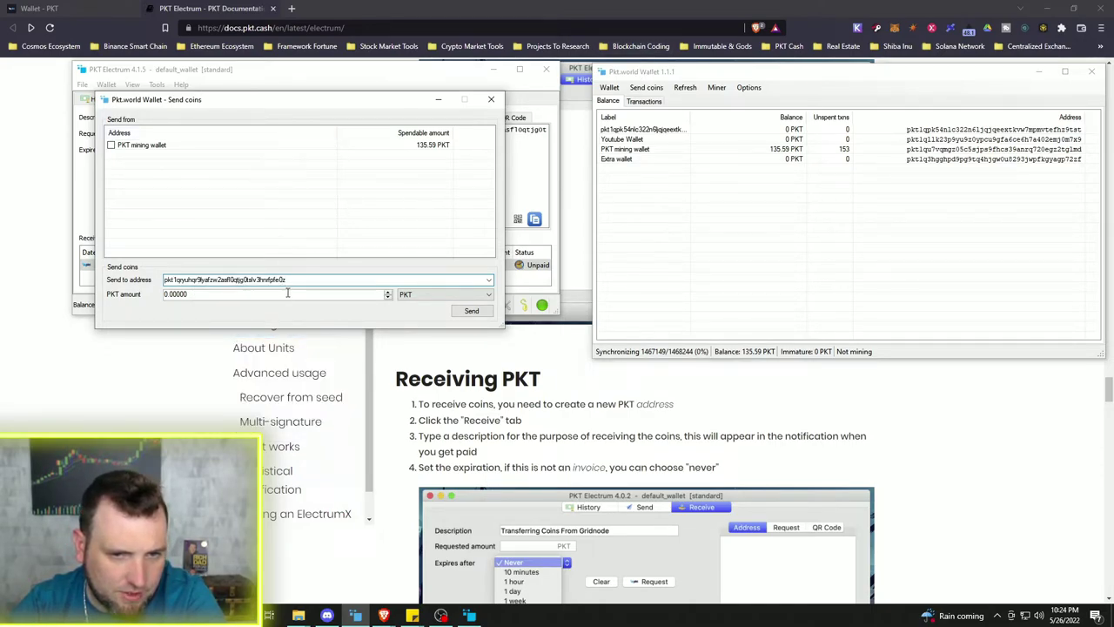
{"action": "left_click_drag", "start_coordinate": [219, 296], "coordinate": [142, 298]}
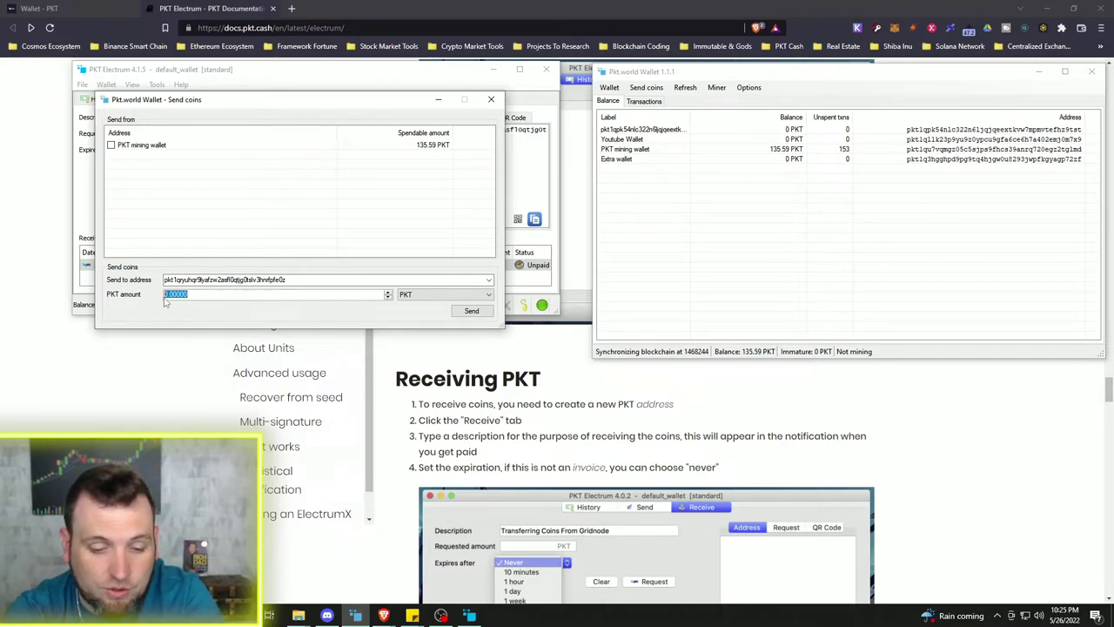
{"action": "type", "text": "20"}
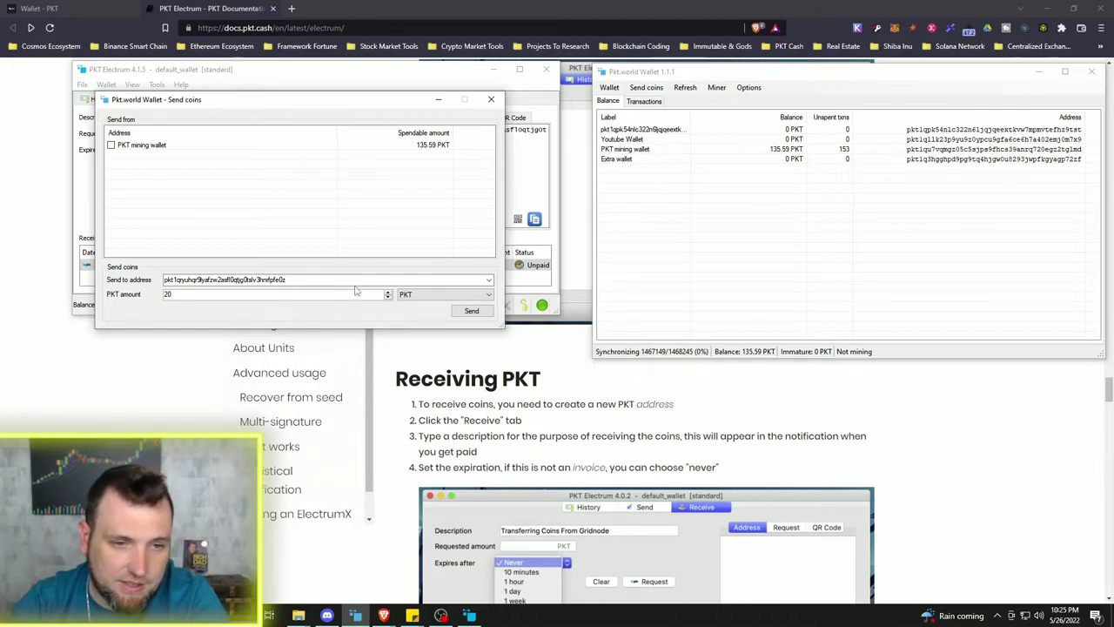
Select the PKT mining wallet as the source and confirm sending the 20 PKT.
{"action": "left_click", "coordinate": [477, 311]}
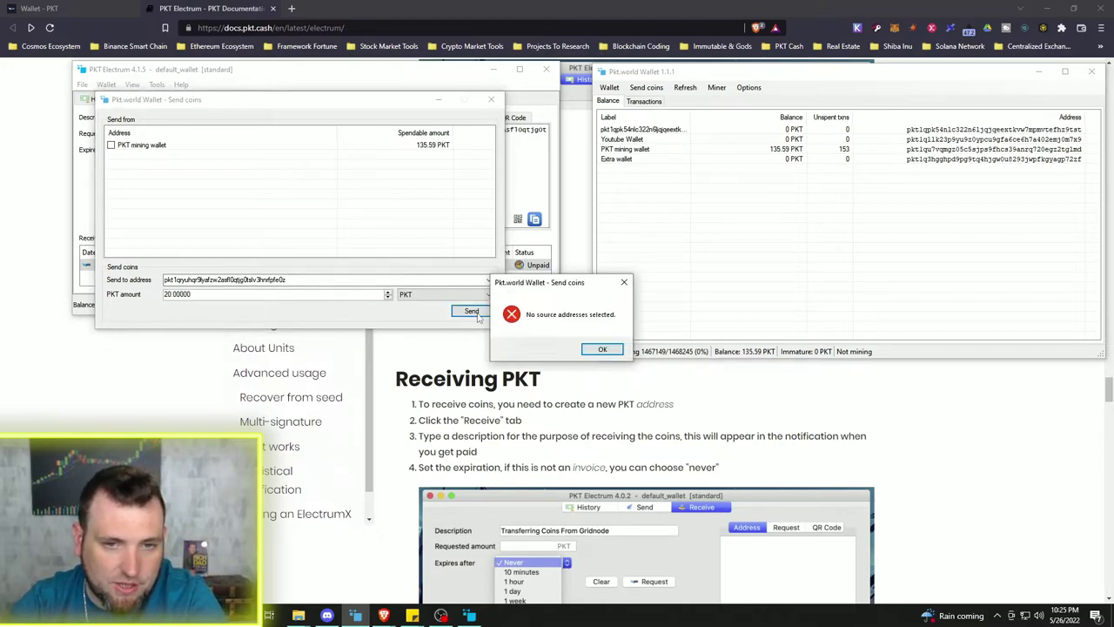
{"action": "left_click", "coordinate": [600, 349]}
{"action": "left_click", "coordinate": [111, 146]}
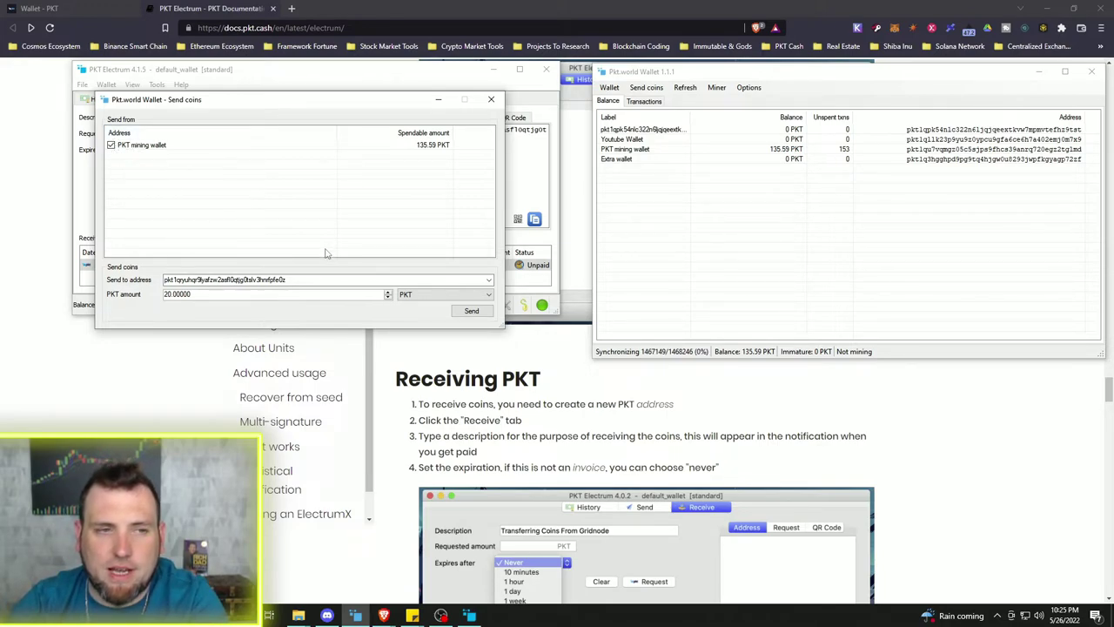
{"action": "left_click", "coordinate": [480, 311]}
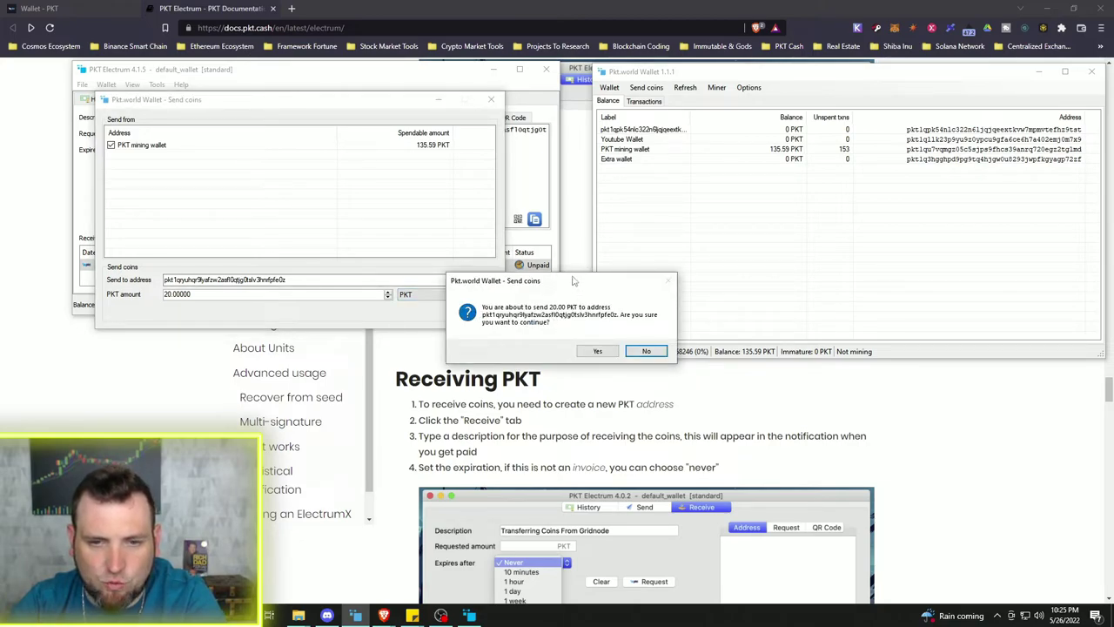
{"action": "left_click_drag", "start_coordinate": [577, 276], "coordinate": [584, 166]}
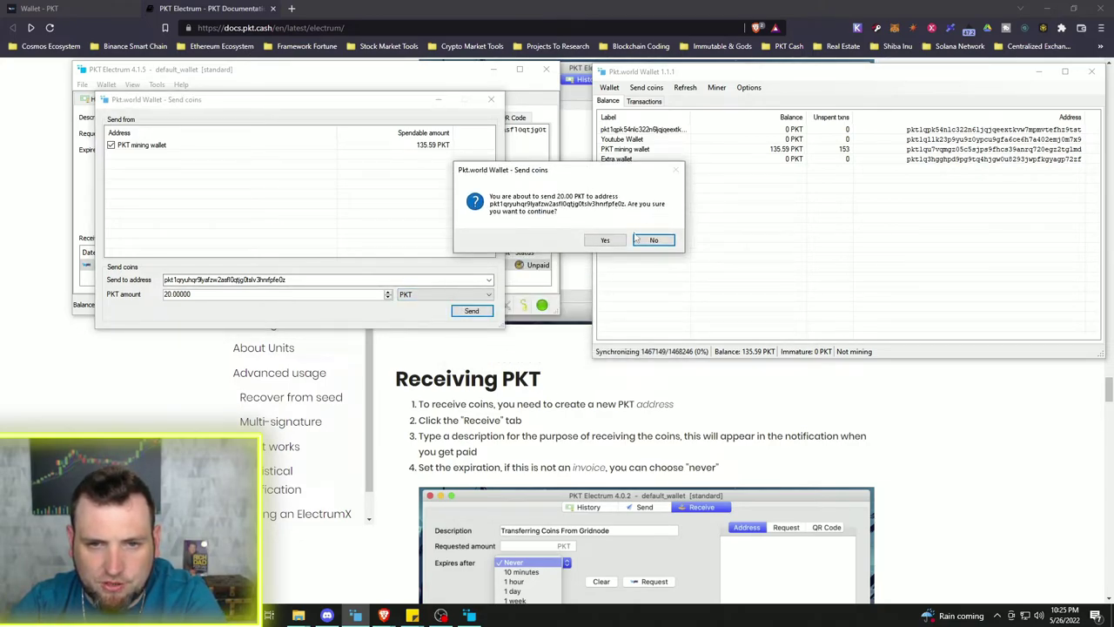
{"action": "left_click", "coordinate": [605, 240]}
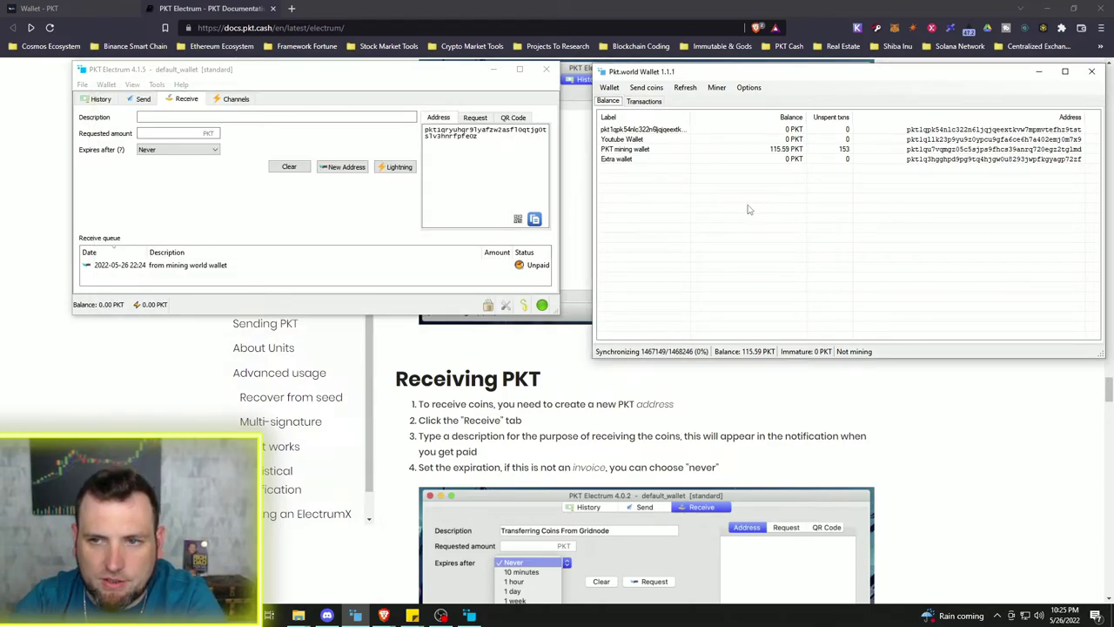
Open Electrum's History tab showing the incoming 20 PKT transaction.
{"action": "triple_click", "coordinate": [97, 310]}
{"action": "left_click", "coordinate": [135, 315]}
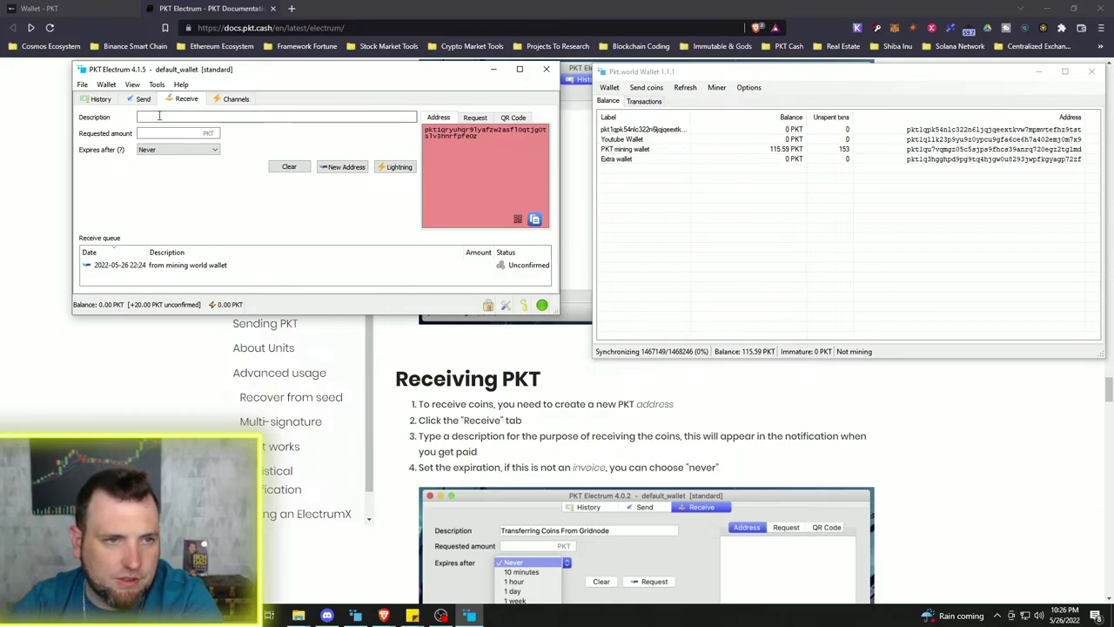
{"action": "left_click", "coordinate": [101, 99]}
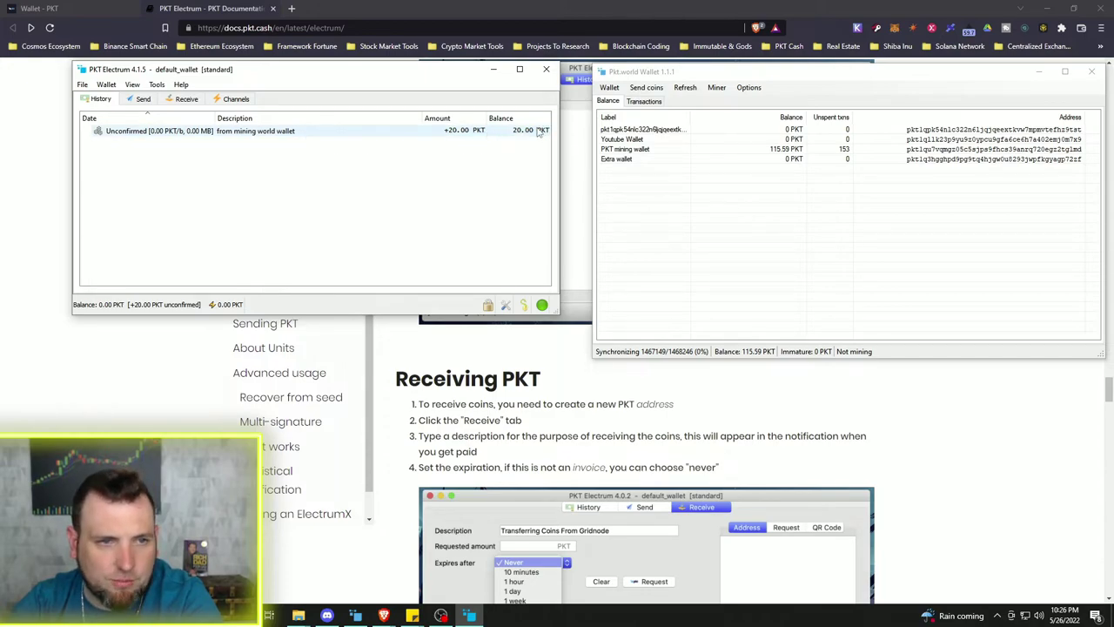
Read the docs' step 6 on unconfirmed transactions, then return to the Electrum wallet.
{"action": "left_click", "coordinate": [459, 451]}
{"action": "scroll", "coordinate": [459, 451], "scroll_direction": "down", "scroll_amount": 4}
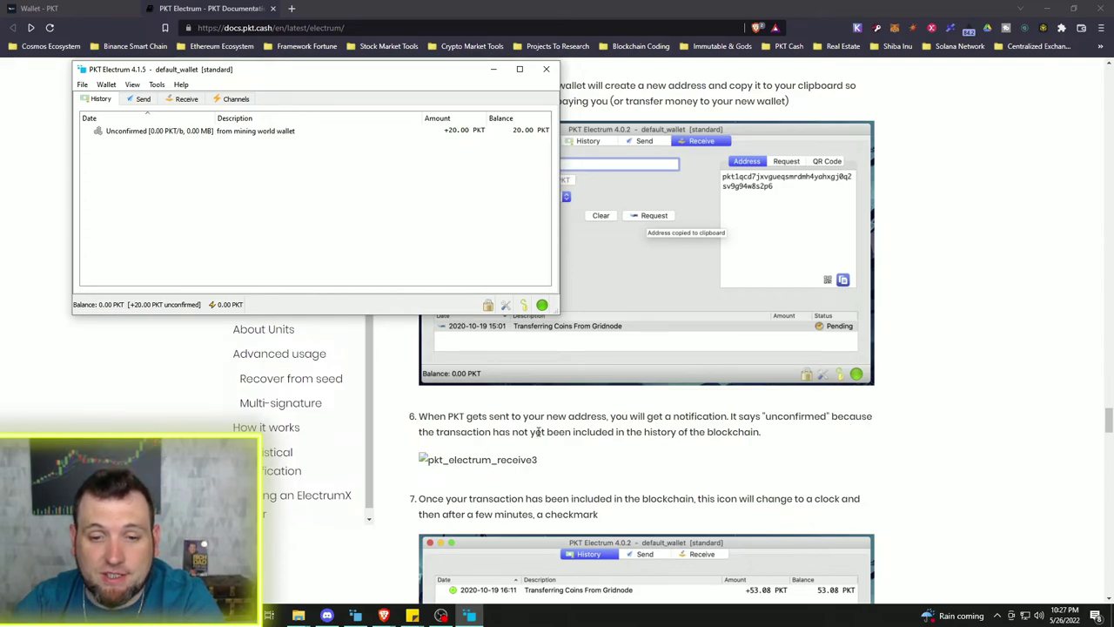
{"action": "left_click_drag", "start_coordinate": [532, 432], "coordinate": [817, 442]}
{"action": "left_click", "coordinate": [804, 448]}
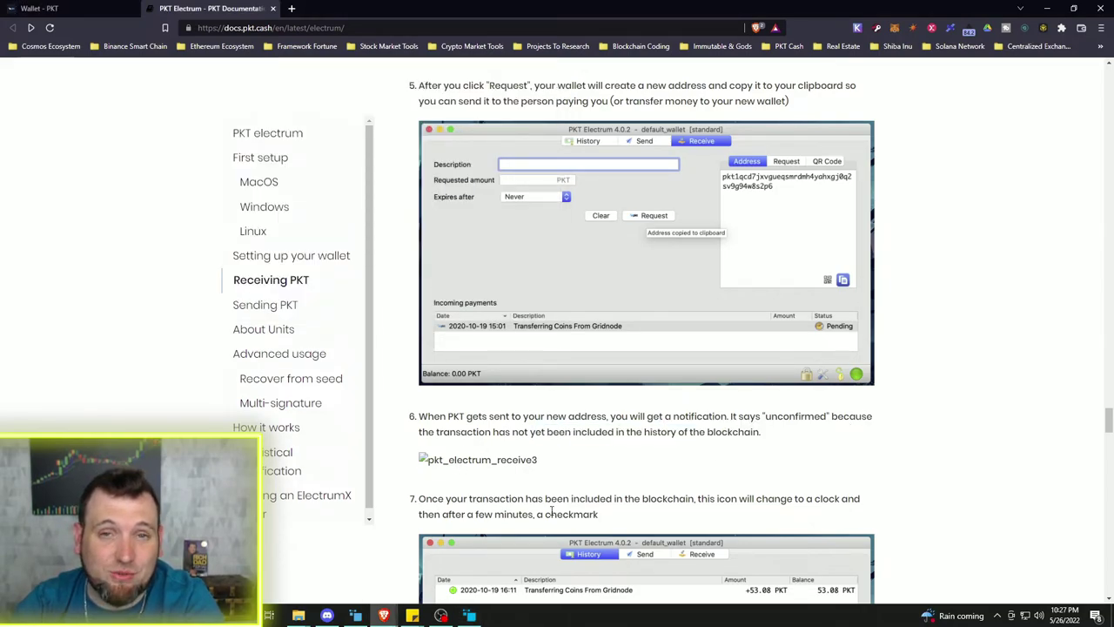
{"action": "left_click", "coordinate": [469, 616]}
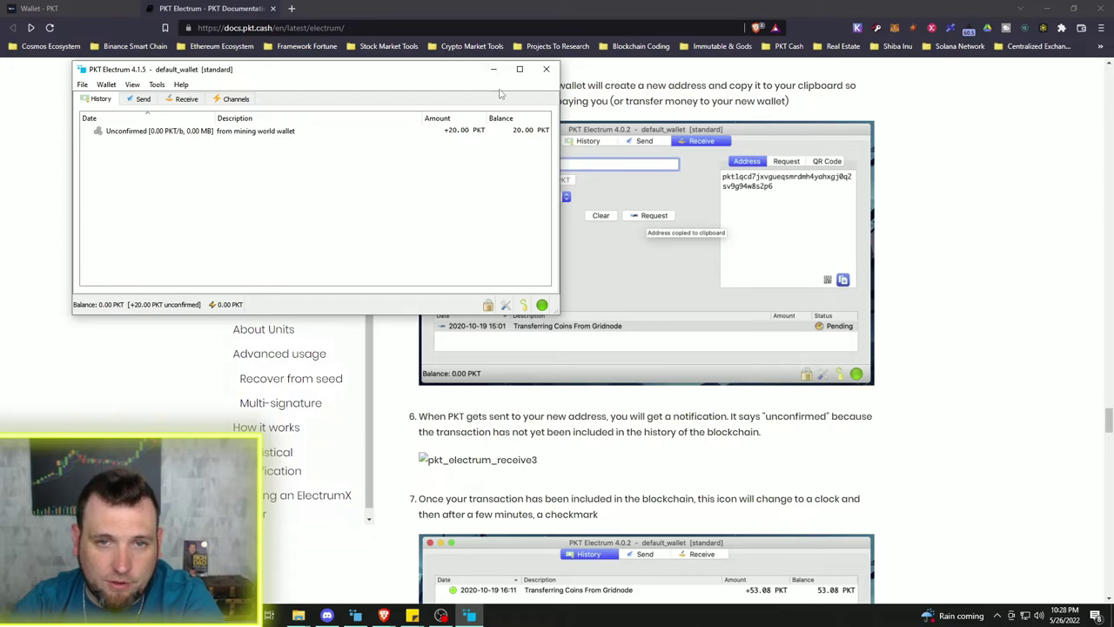
{"action": "scroll", "coordinate": [697, 391], "scroll_direction": "down", "scroll_amount": 6}
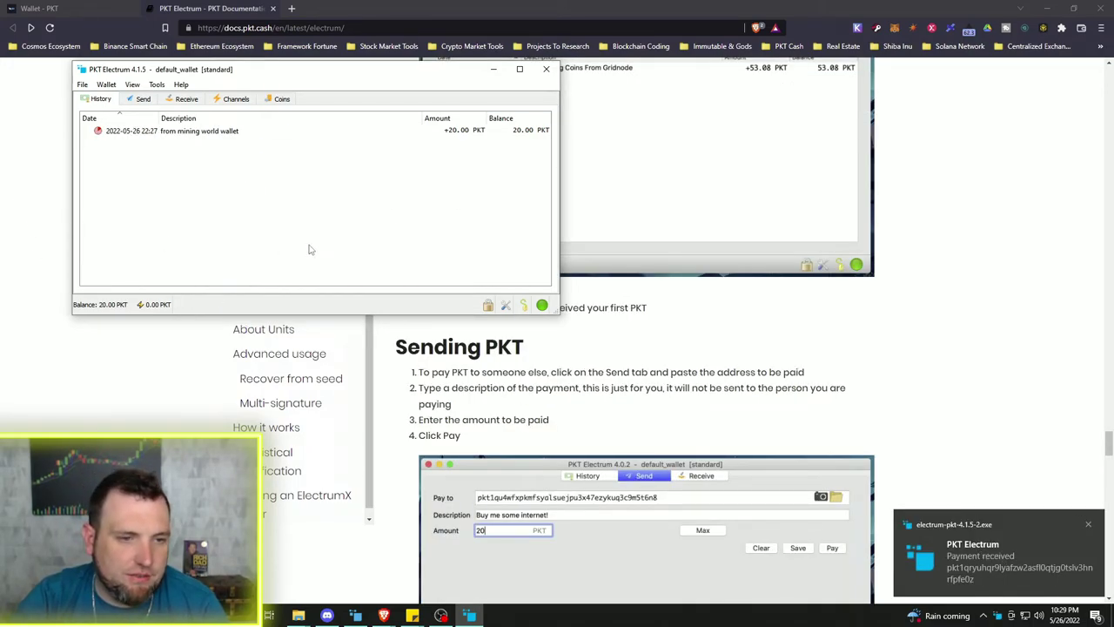
Enable the Addresses and Coins tabs, check the single 20 PKT coin, and switch to Send.
{"action": "left_click", "coordinate": [132, 85]}
{"action": "left_click", "coordinate": [138, 100]}
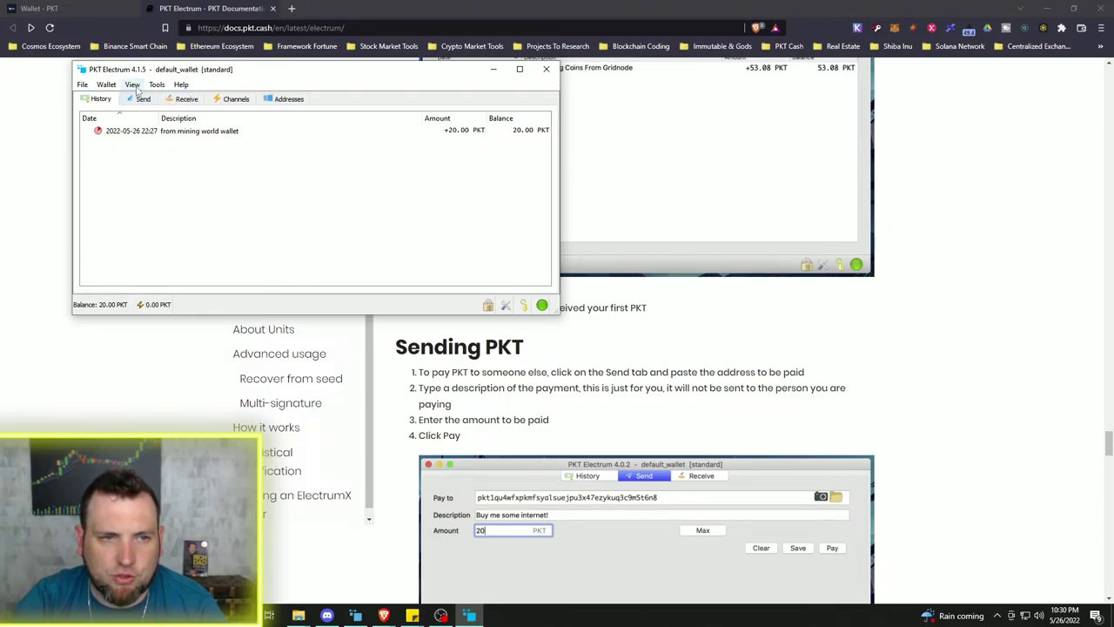
{"action": "left_click", "coordinate": [132, 85]}
{"action": "left_click", "coordinate": [148, 111]}
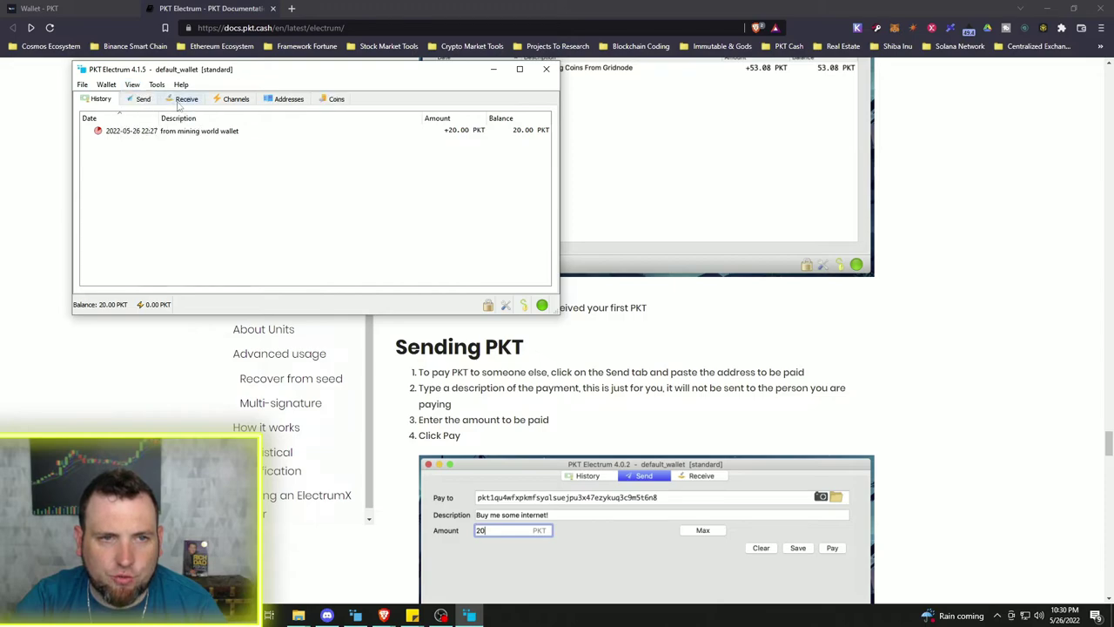
{"action": "left_click", "coordinate": [332, 99]}
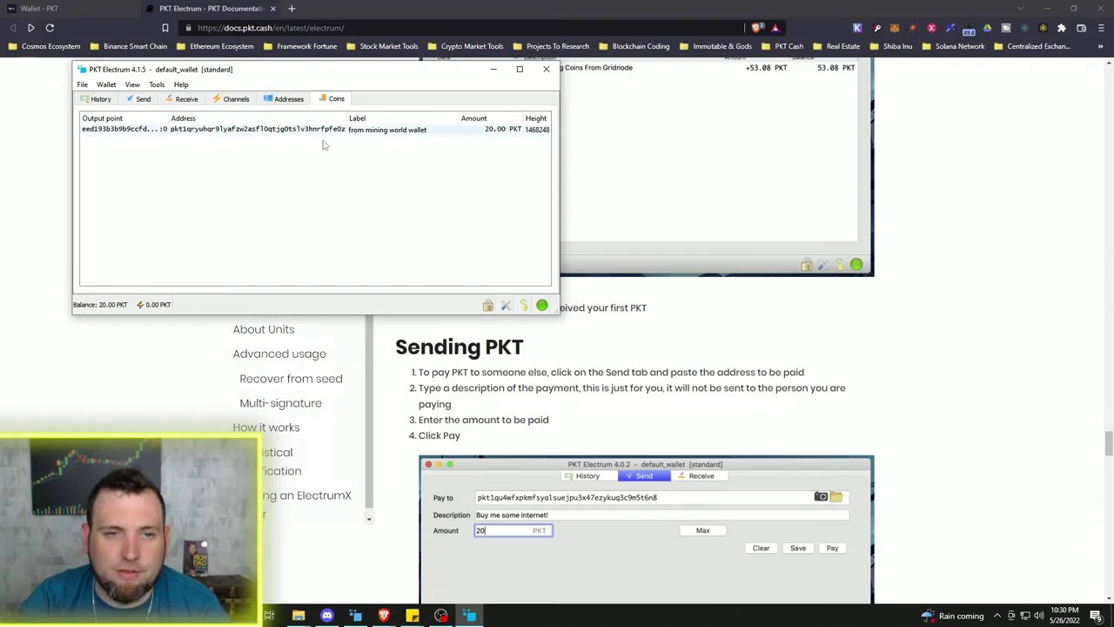
{"action": "left_click", "coordinate": [142, 101]}
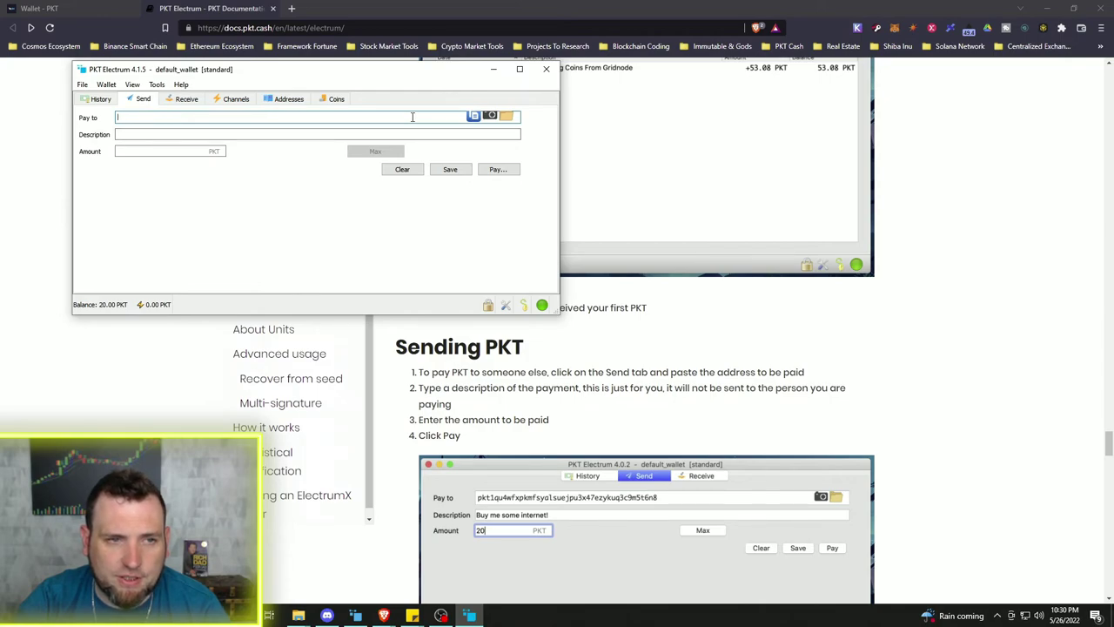
{"action": "left_click", "coordinate": [157, 136]}
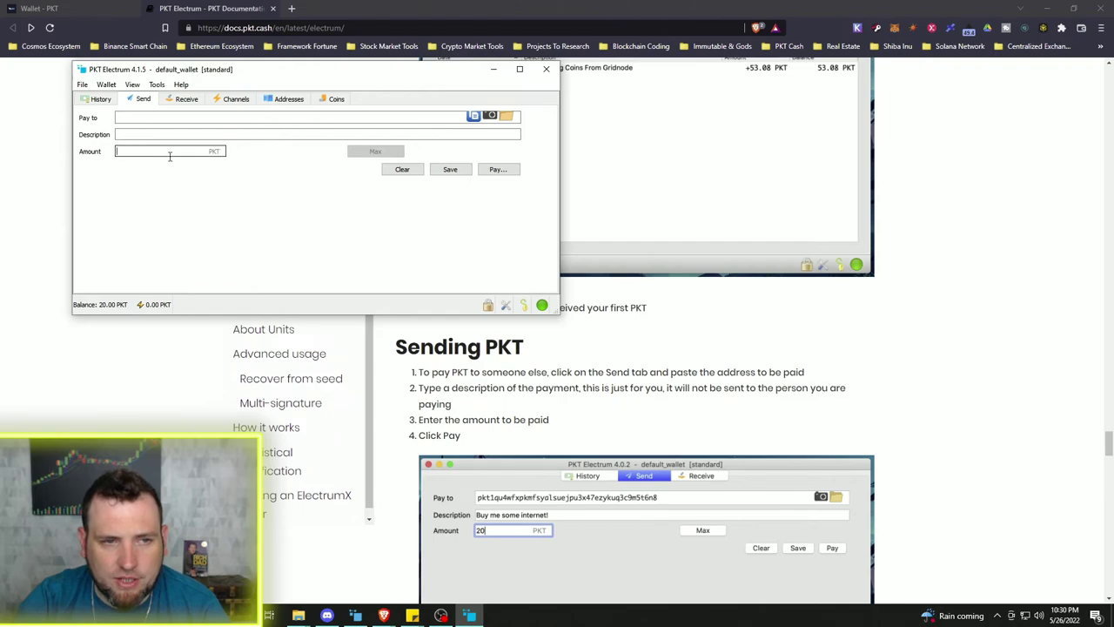
{"action": "left_click", "coordinate": [225, 153]}
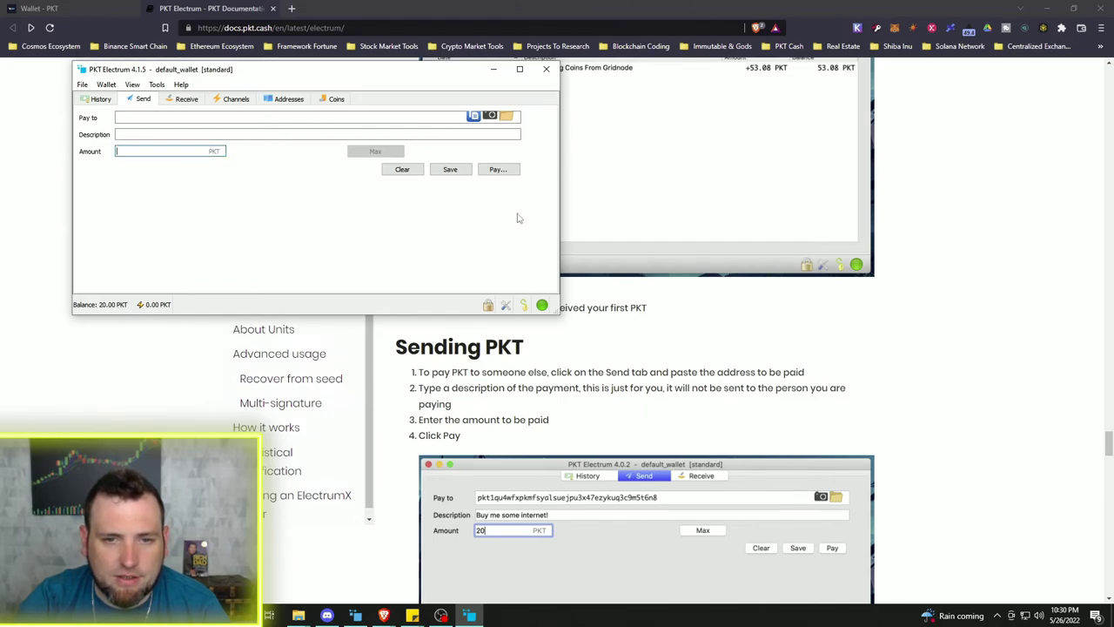
{"action": "left_click", "coordinate": [501, 168]}
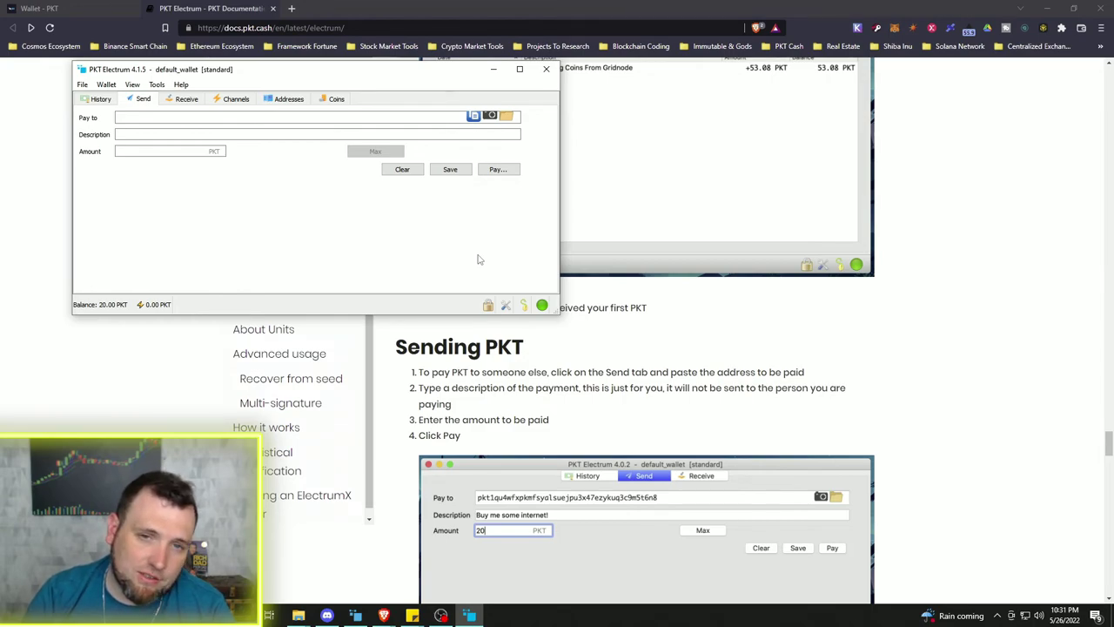
{"action": "left_click", "coordinate": [334, 98]}
Move the Electrum window right beside the docs and look at the Addresses and Channels views.
{"action": "left_click_drag", "start_coordinate": [335, 77], "coordinate": [561, 108]}
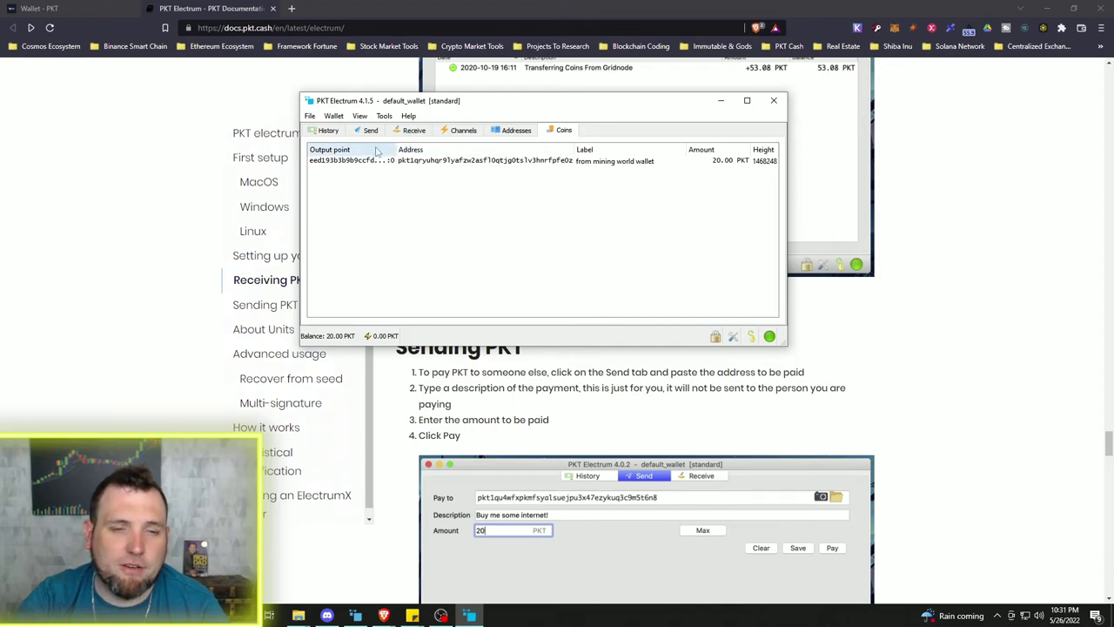
{"action": "left_click", "coordinate": [524, 131]}
{"action": "left_click", "coordinate": [456, 133]}
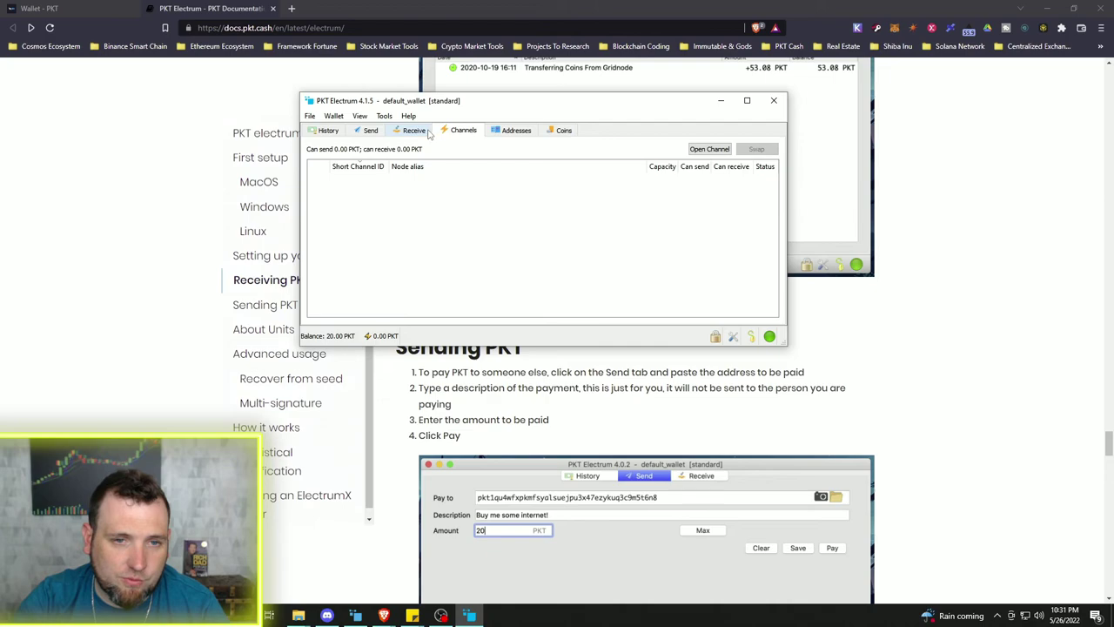
Review the Receive, Send and History views, finishing on the empty Send form with 20.00 PKT available.
{"action": "left_click", "coordinate": [412, 130]}
{"action": "left_click", "coordinate": [370, 130]}
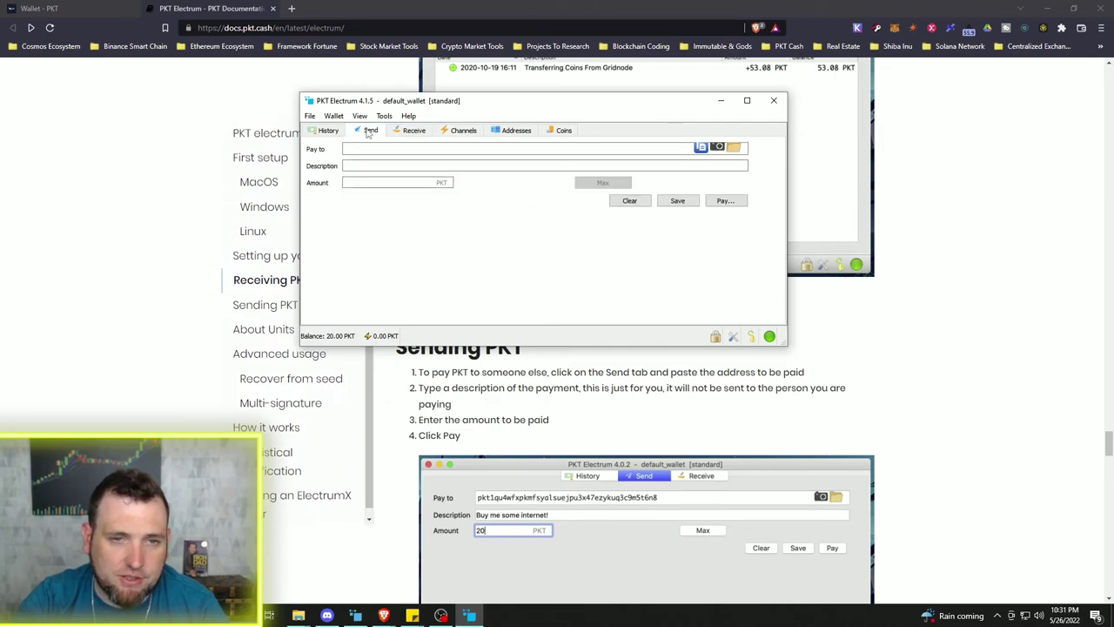
{"action": "left_click", "coordinate": [339, 130]}
{"action": "left_click", "coordinate": [362, 130]}
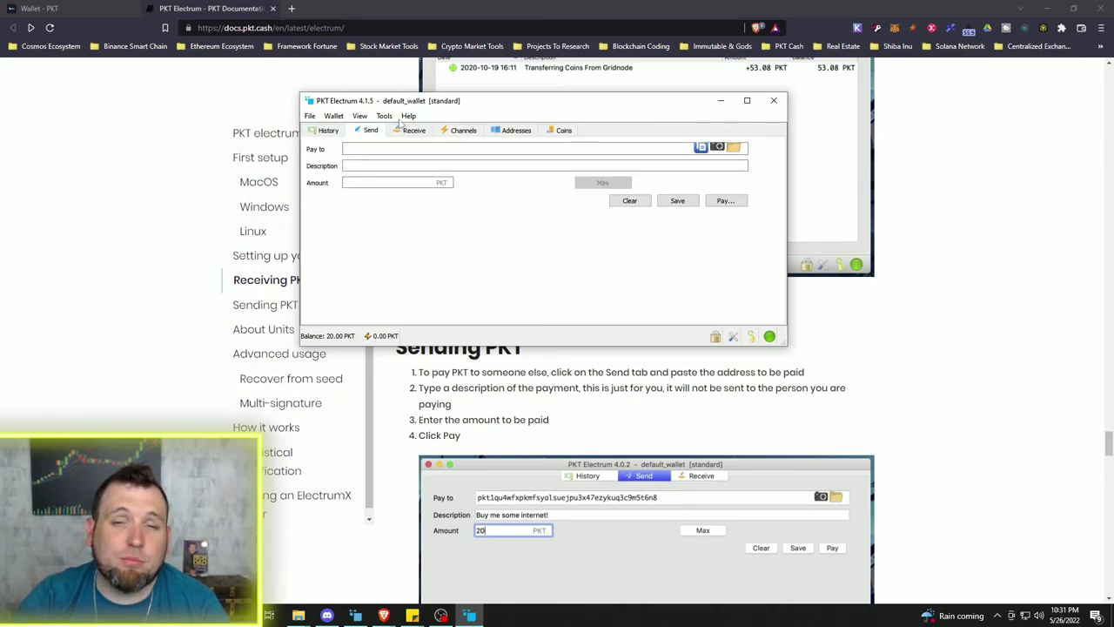
{"action": "mouse_move", "coordinate": [577, 116]}
{"action": "left_mouse_down"}
{"action": "mouse_move", "coordinate": [510, 144]}
{"action": "mouse_move", "coordinate": [583, 123]}
{"action": "left_mouse_up"}
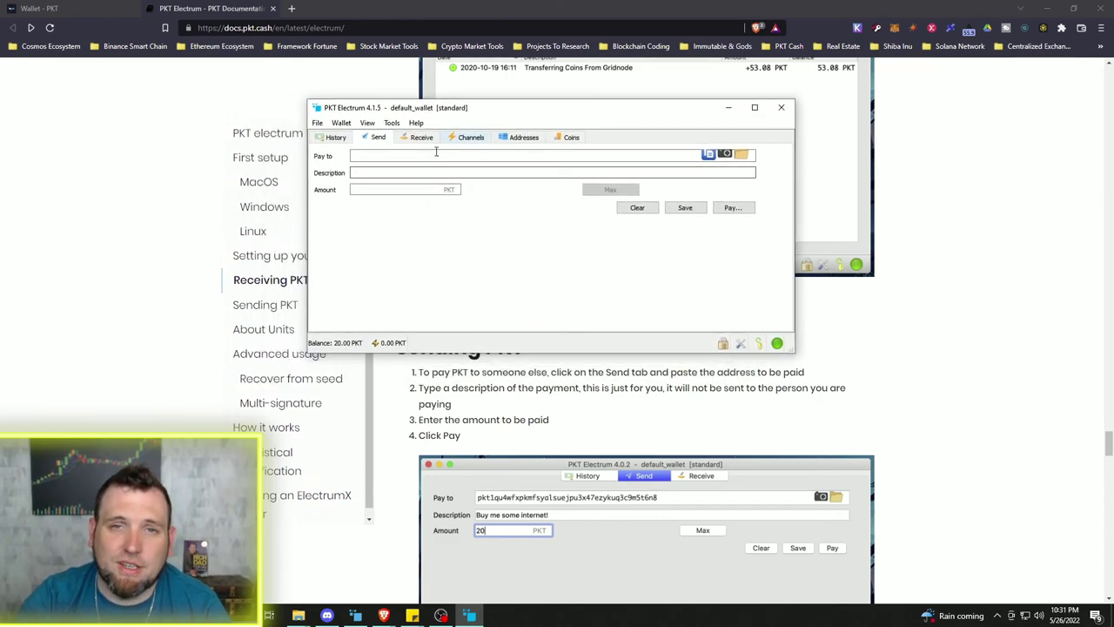